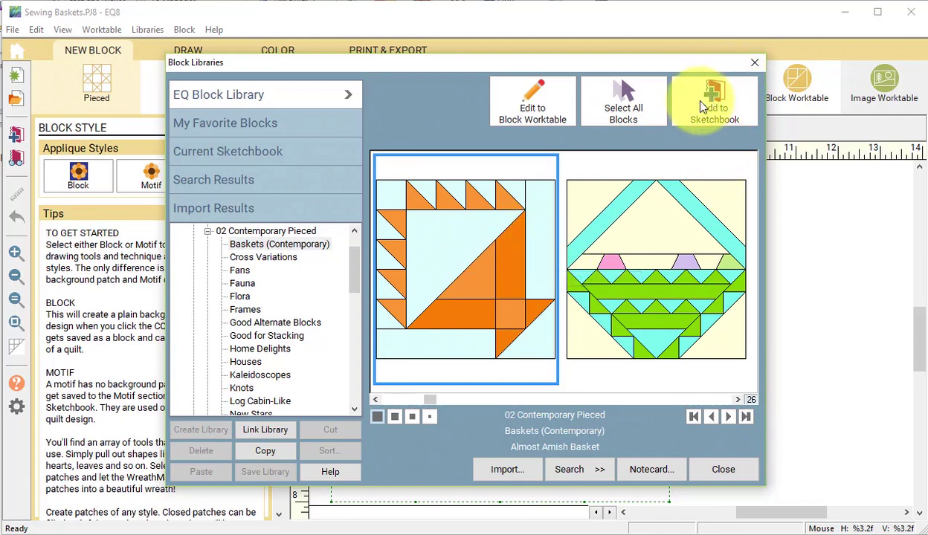
# Open the Almost Amish Basket block for editing and set it to 12 x 12 inches with 12 horizontal and vertical snaps
pyautogui.click(528, 109)
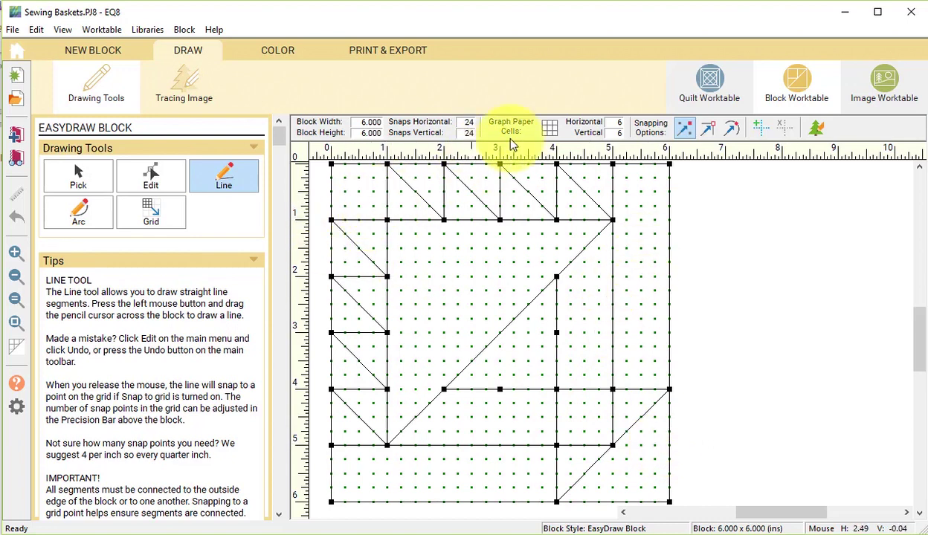
pyautogui.click(550, 133)
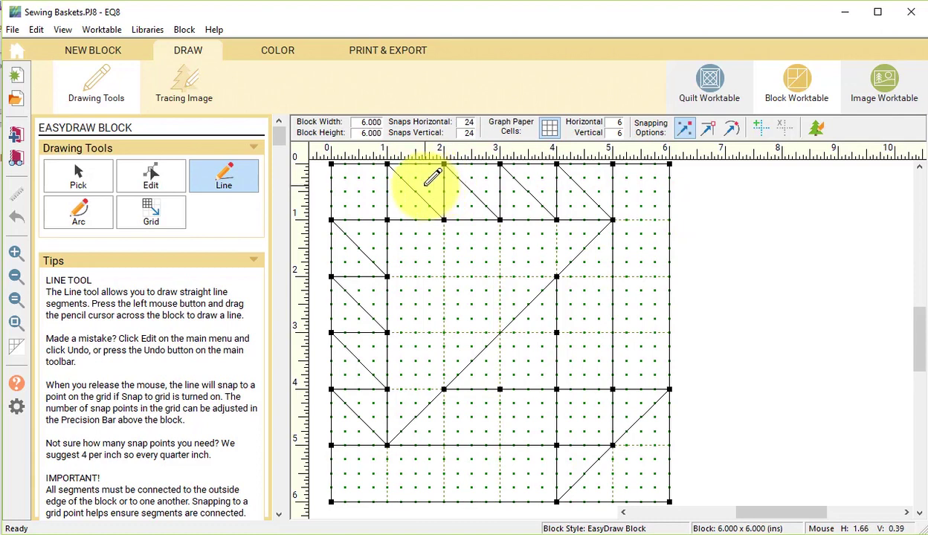
pyautogui.click(360, 123)
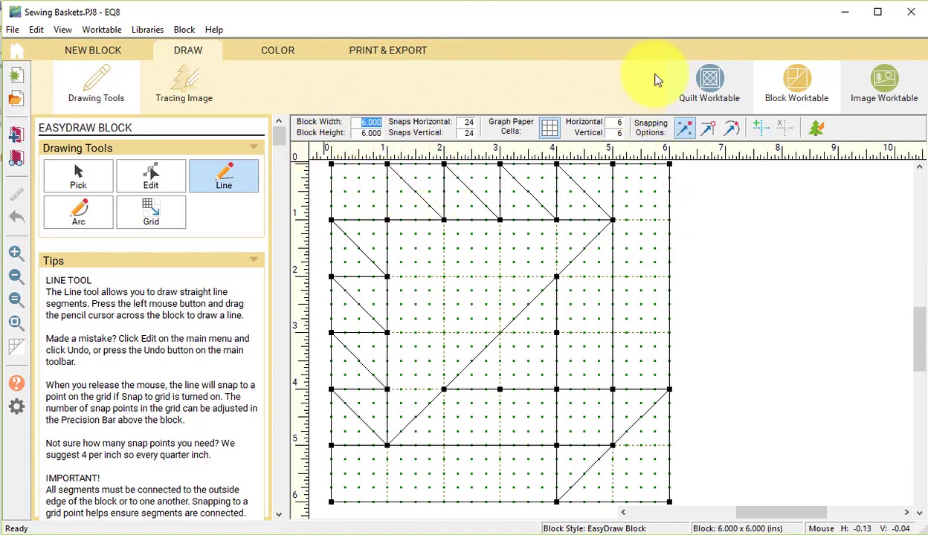
pyautogui.write('12')
pyautogui.press('Tab')
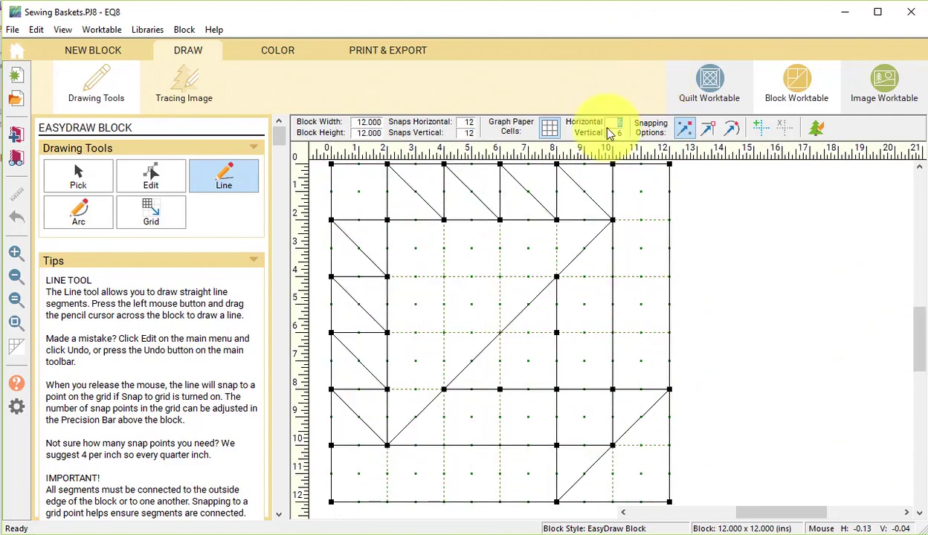
pyautogui.click(550, 132)
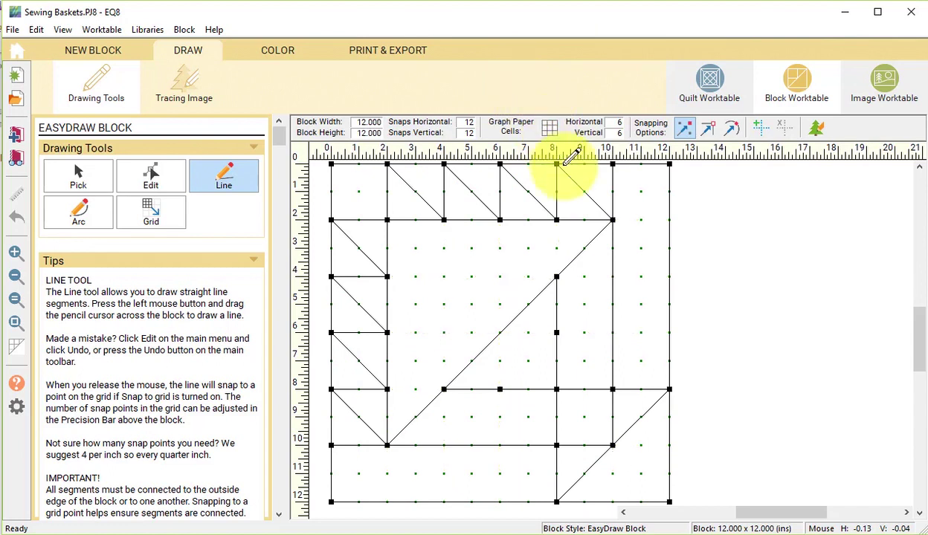
pyautogui.click(684, 130)
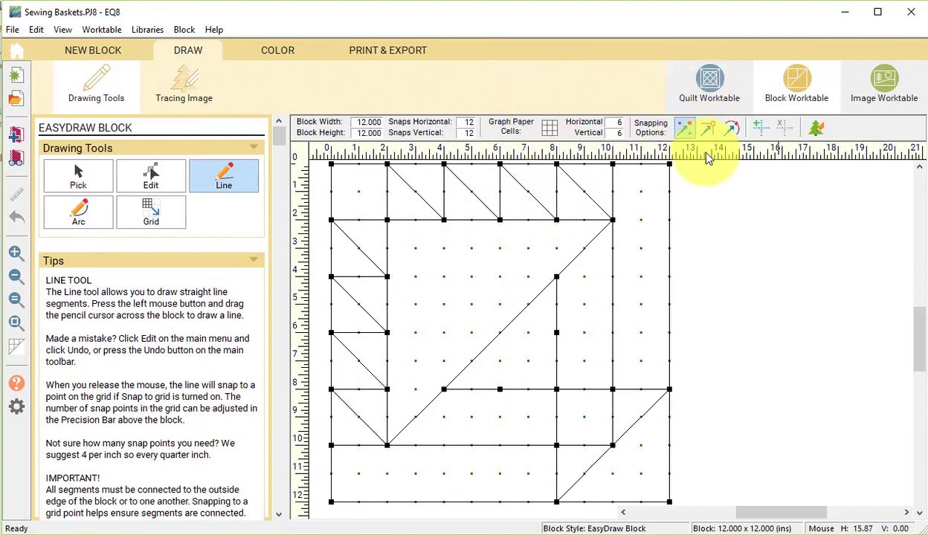
# Resize all of the block's segments to 50% horizontally and vertically and move them into the upper-left quadrant
pyautogui.click(92, 173)
pyautogui.click(638, 417)
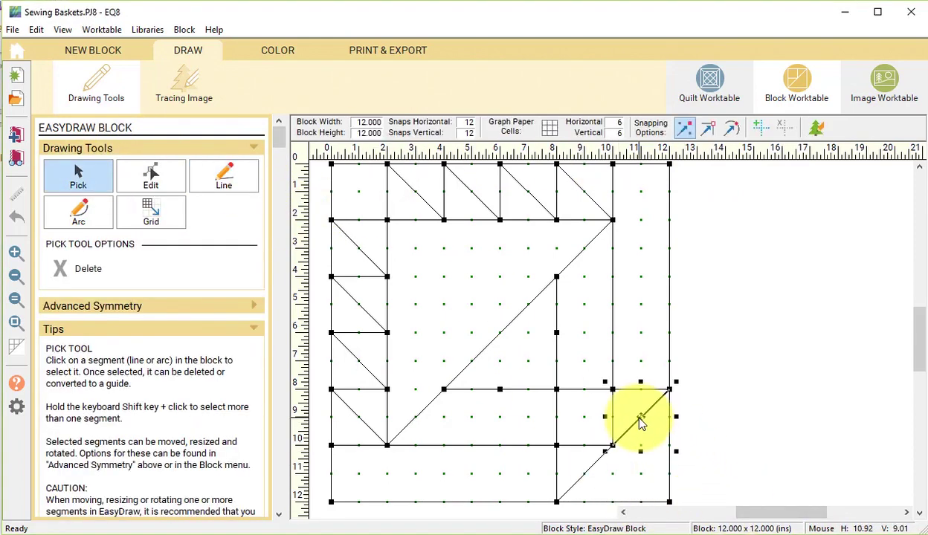
pyautogui.hotkey('ctrl', 'a')
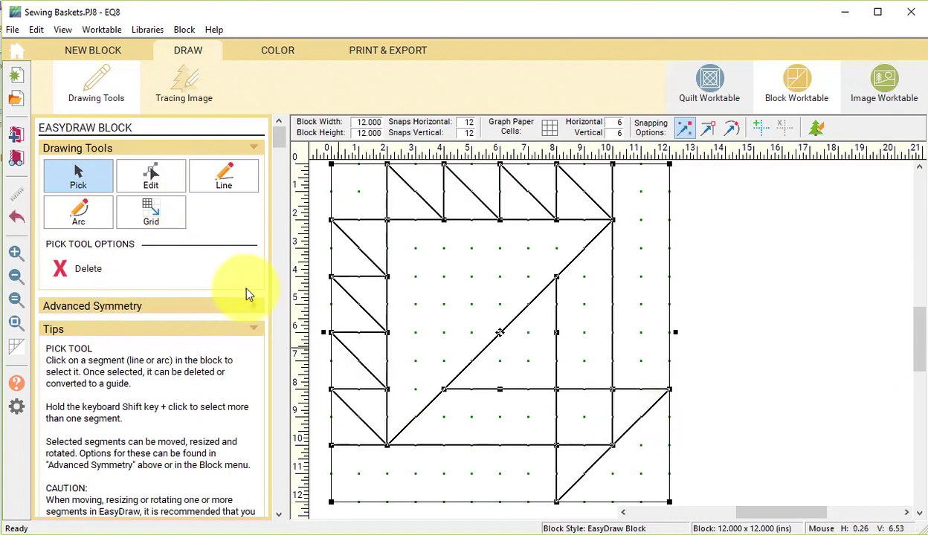
pyautogui.click(255, 311)
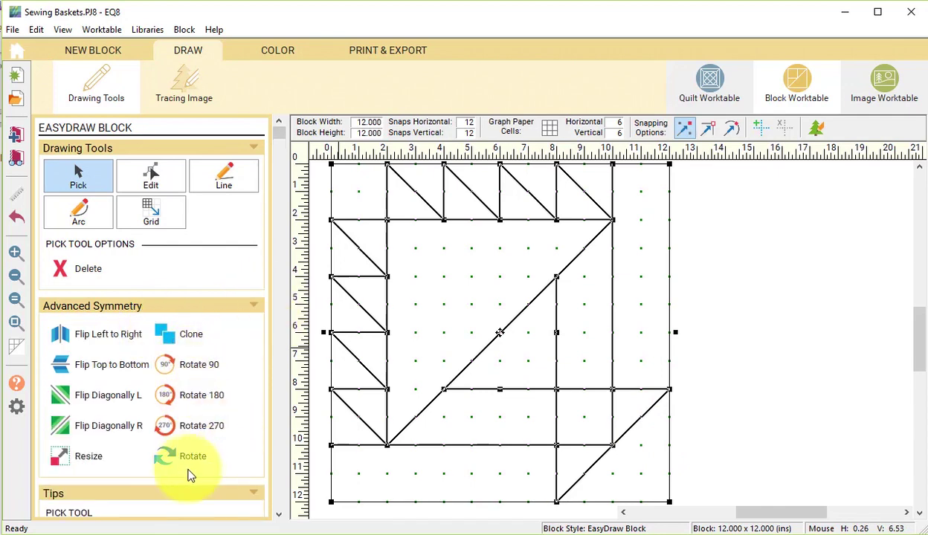
pyautogui.click(90, 458)
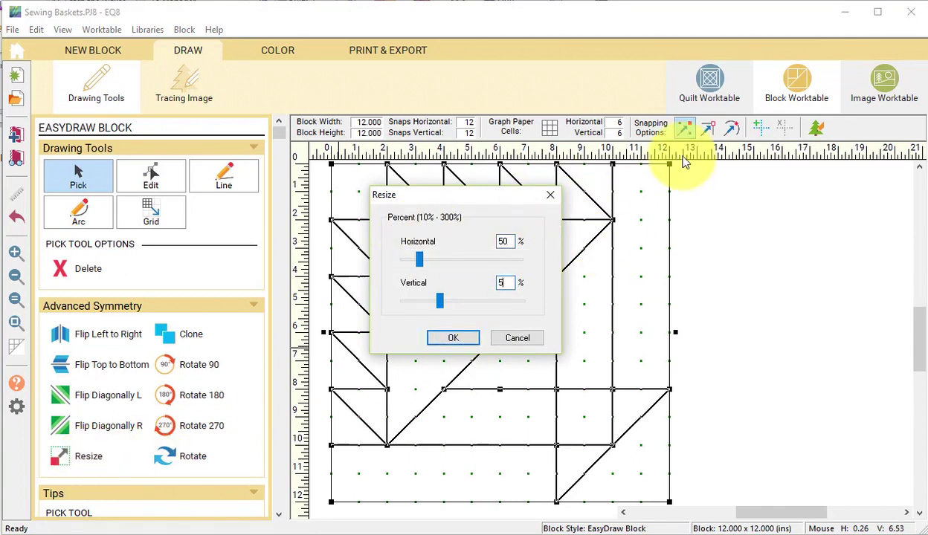
pyautogui.click(453, 339)
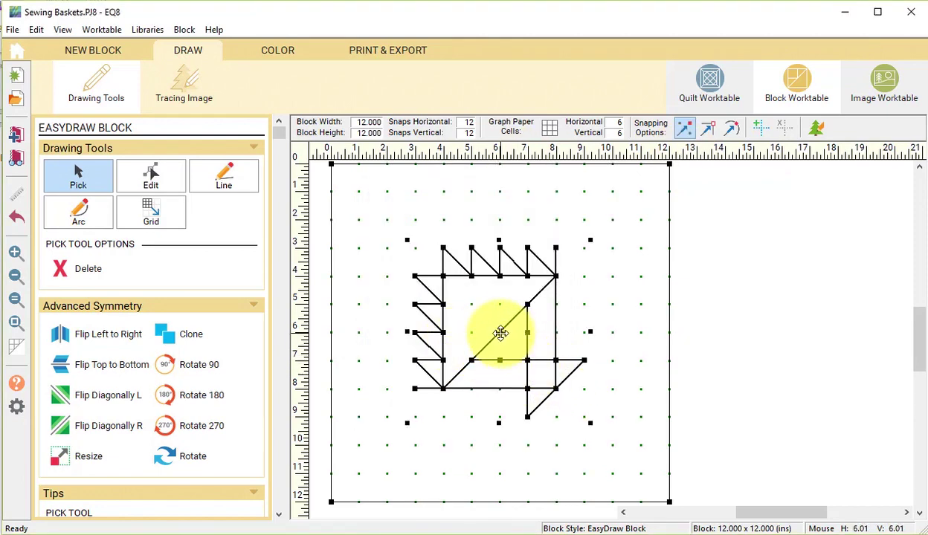
pyautogui.moveTo(498, 333)
pyautogui.mouseDown()
pyautogui.moveTo(465, 277)
pyautogui.moveTo(414, 247)
pyautogui.mouseUp()
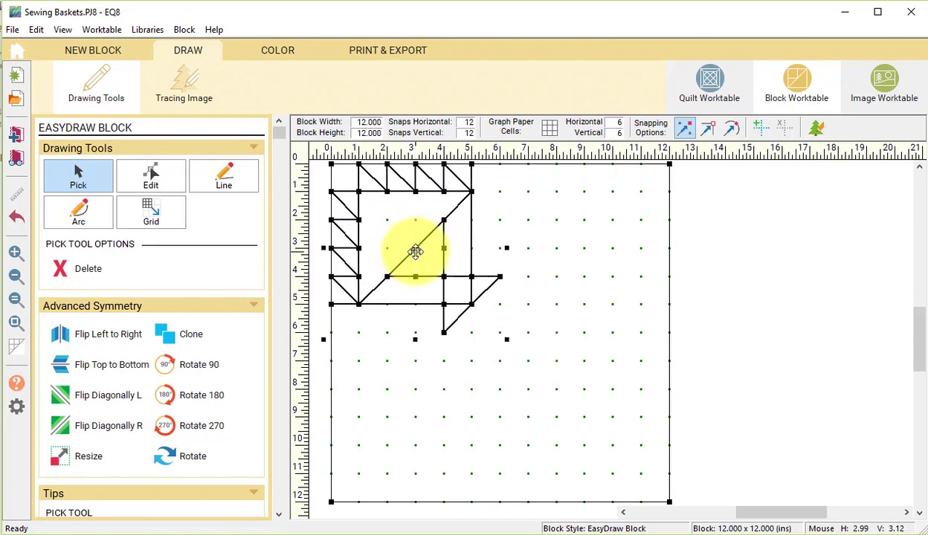
# Clone the reduced basket three times and place the copies in the block's other three quadrants
pyautogui.click(204, 336)
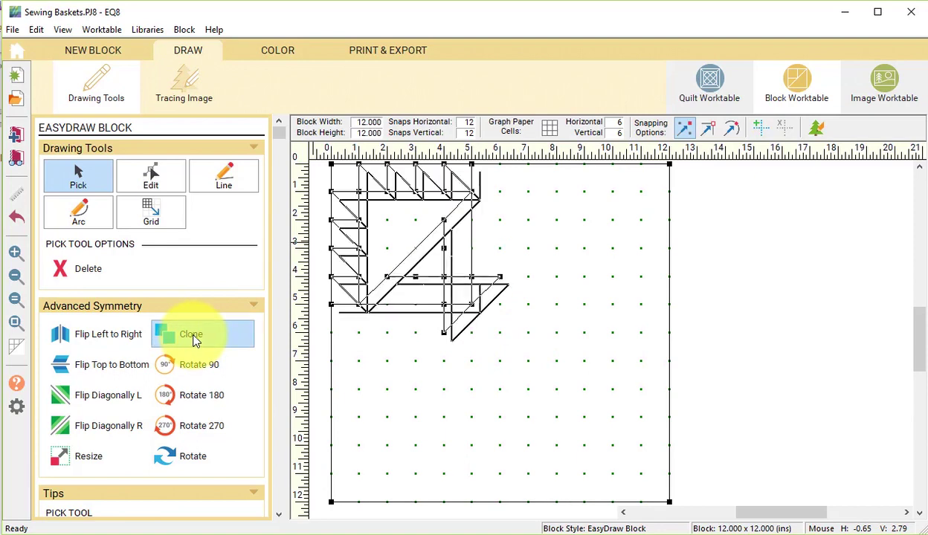
pyautogui.moveTo(423, 255)
pyautogui.mouseDown()
pyautogui.moveTo(622, 242)
pyautogui.moveTo(586, 249)
pyautogui.moveTo(578, 429)
pyautogui.moveTo(581, 418)
pyautogui.mouseUp()
pyautogui.click(189, 335)
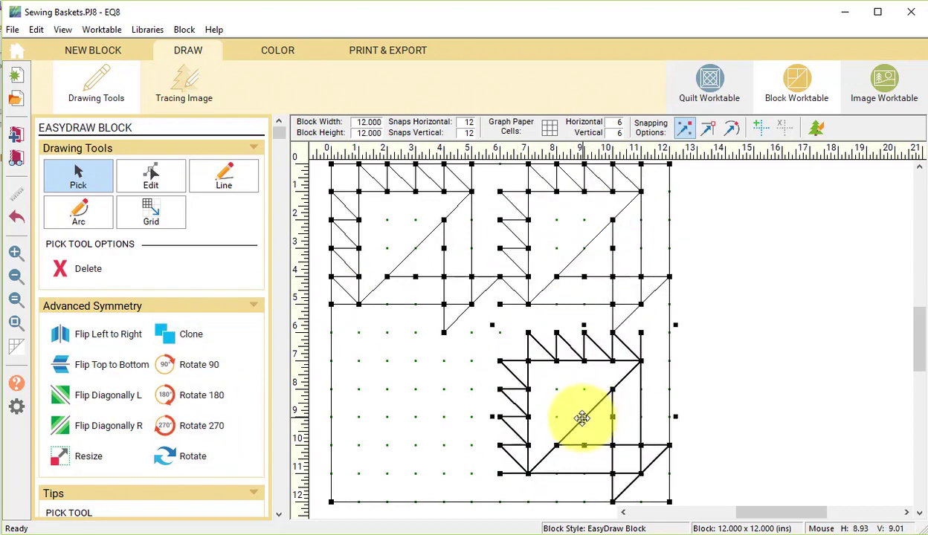
pyautogui.click(190, 334)
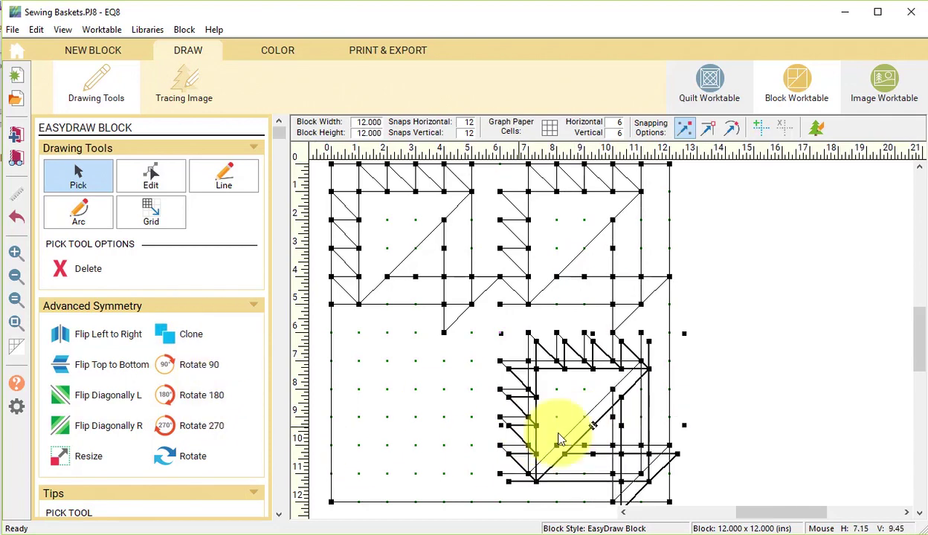
pyautogui.moveTo(611, 433)
pyautogui.mouseDown()
pyautogui.moveTo(591, 424)
pyautogui.moveTo(385, 424)
pyautogui.moveTo(414, 420)
pyautogui.mouseUp()
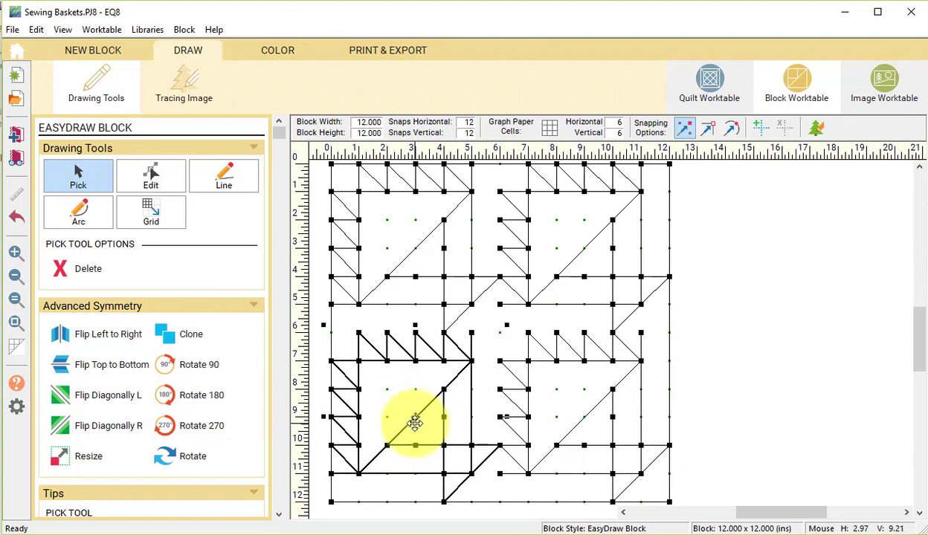
# Draw a vertical and a horizontal line across the full block through its center at 6 inches
pyautogui.click(225, 176)
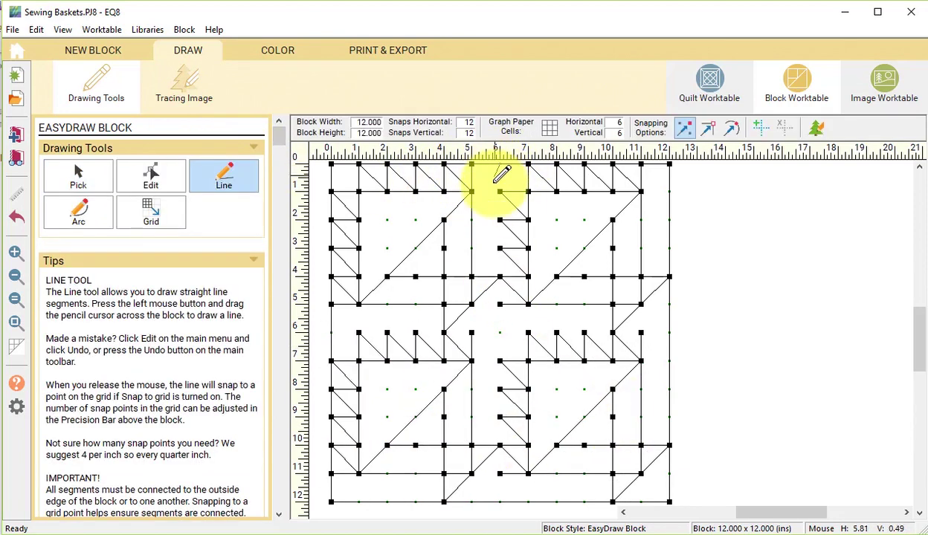
pyautogui.moveTo(501, 444); pyautogui.dragTo(500, 502)
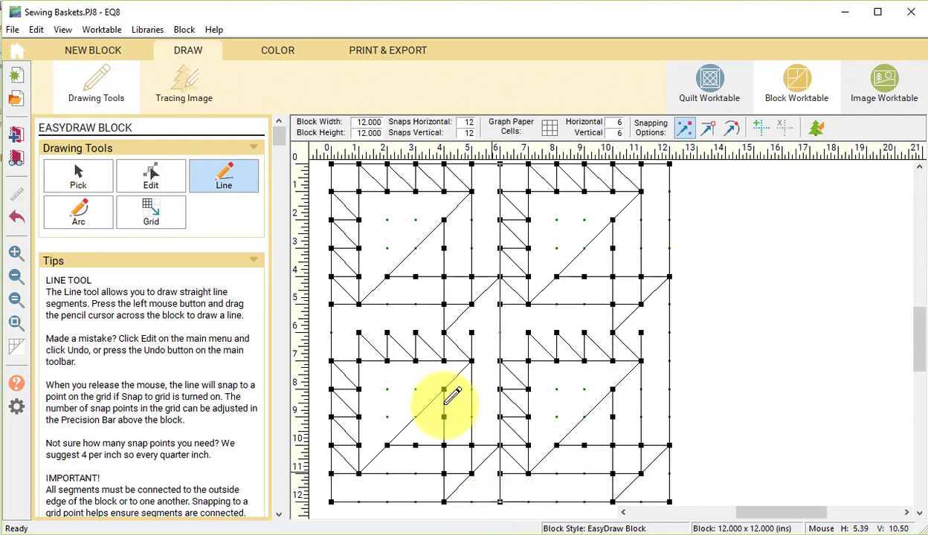
pyautogui.moveTo(333, 332); pyautogui.dragTo(670, 333)
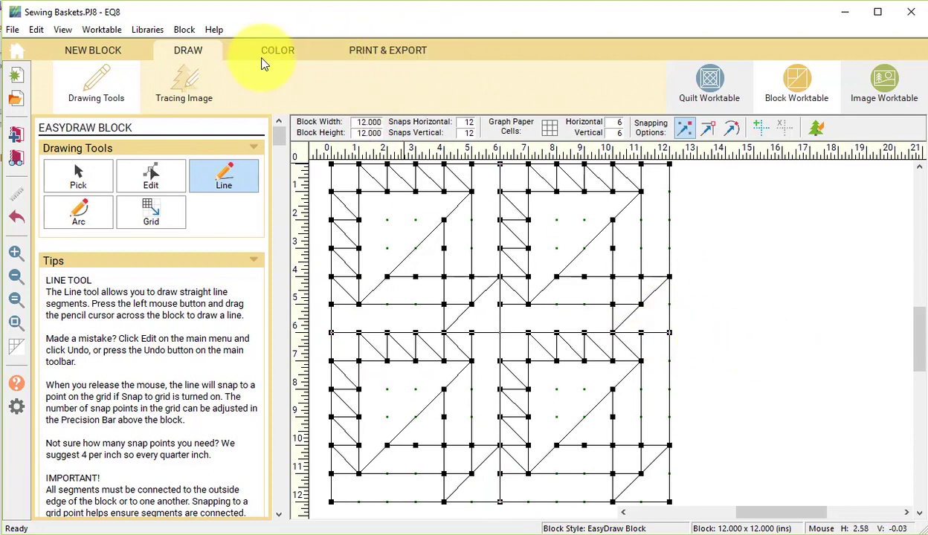
# Switch to coloring the block and display the 07 Island Batik-Icicle collection from the 2019 Fabric of the Month library
pyautogui.click(287, 50)
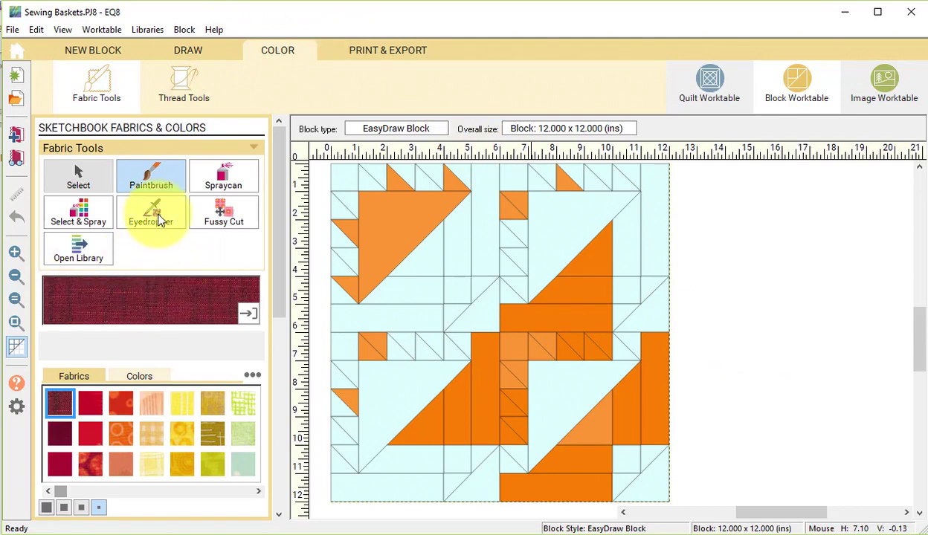
pyautogui.click(73, 251)
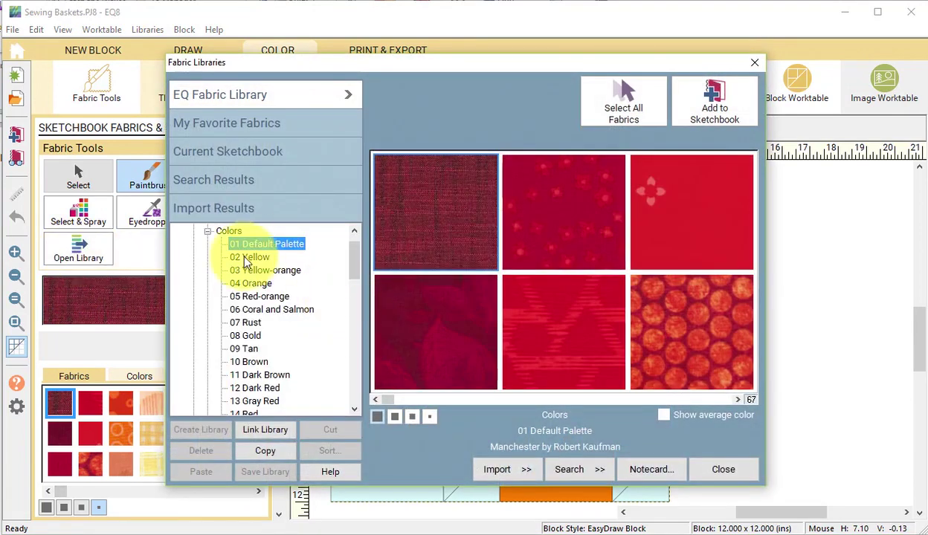
pyautogui.click(208, 232)
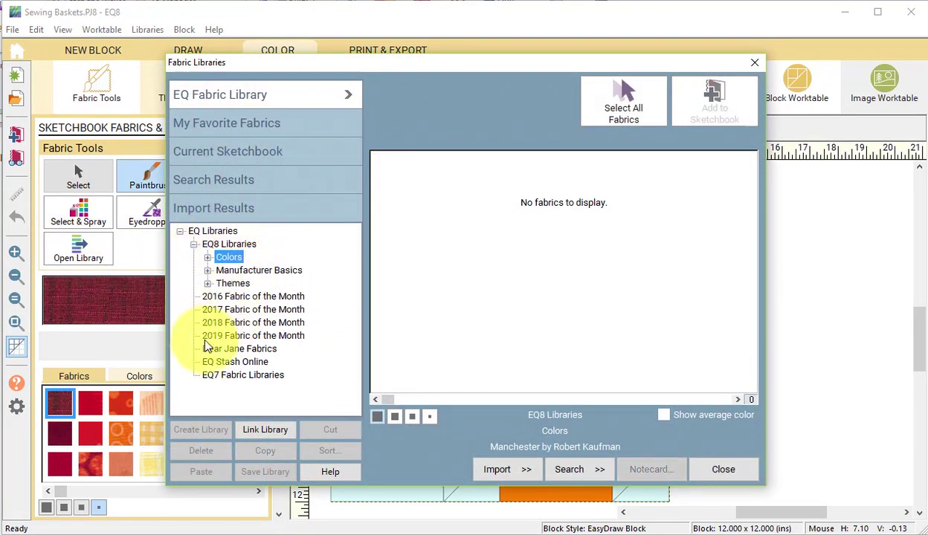
pyautogui.click(252, 337)
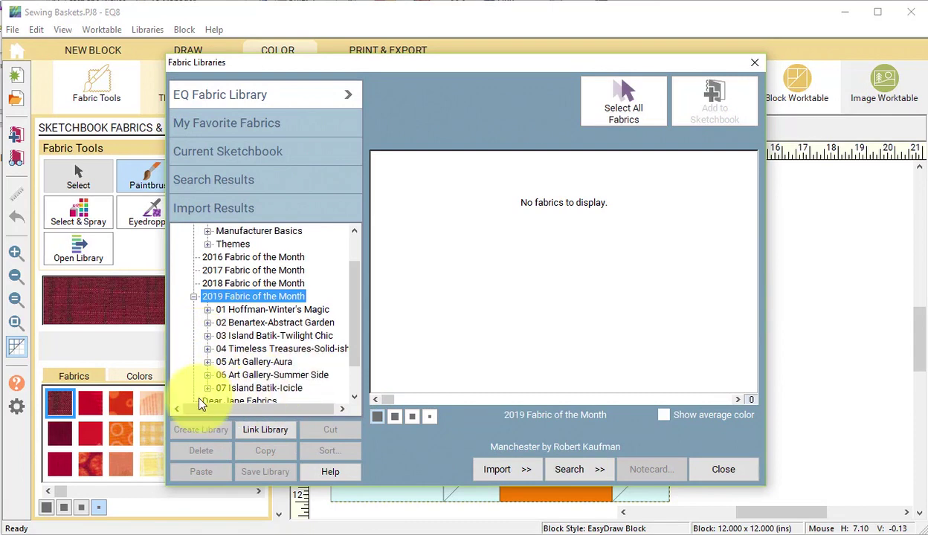
pyautogui.click(207, 390)
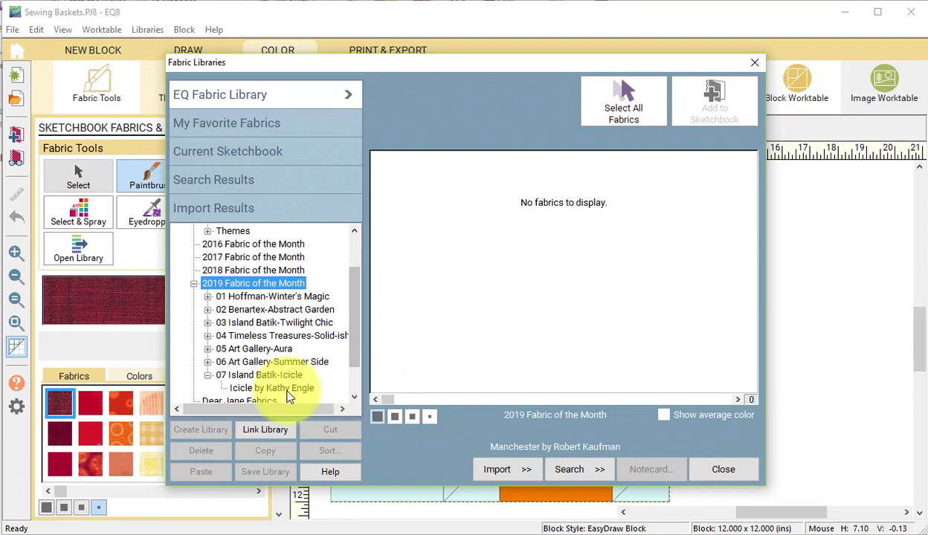
pyautogui.click(294, 388)
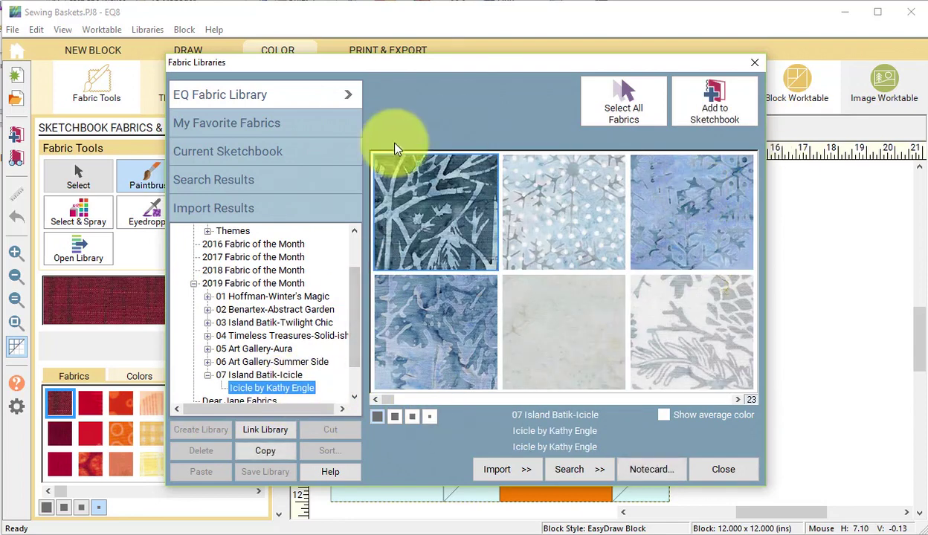
# Add all fabrics of the Icicle collection to the sketchbook and close the fabric library
pyautogui.click(455, 202)
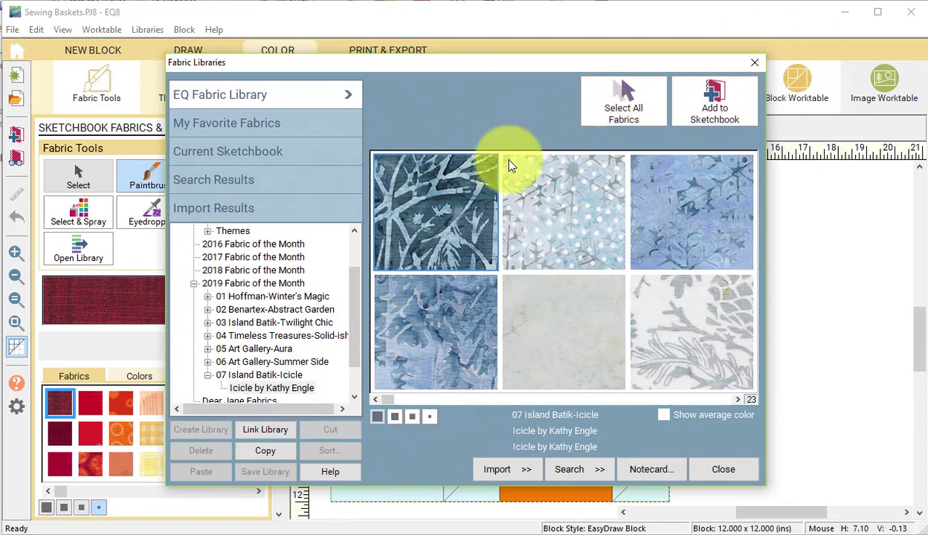
pyautogui.click(634, 99)
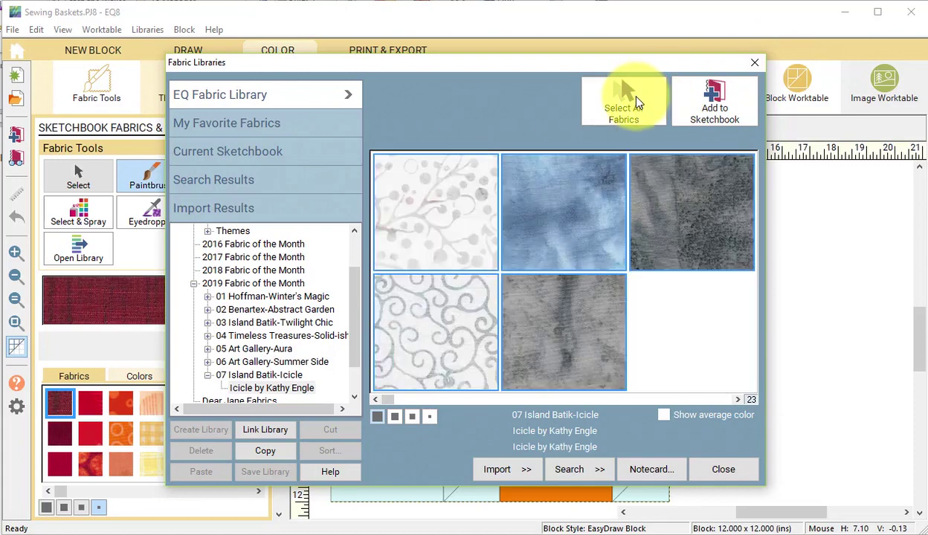
pyautogui.click(712, 88)
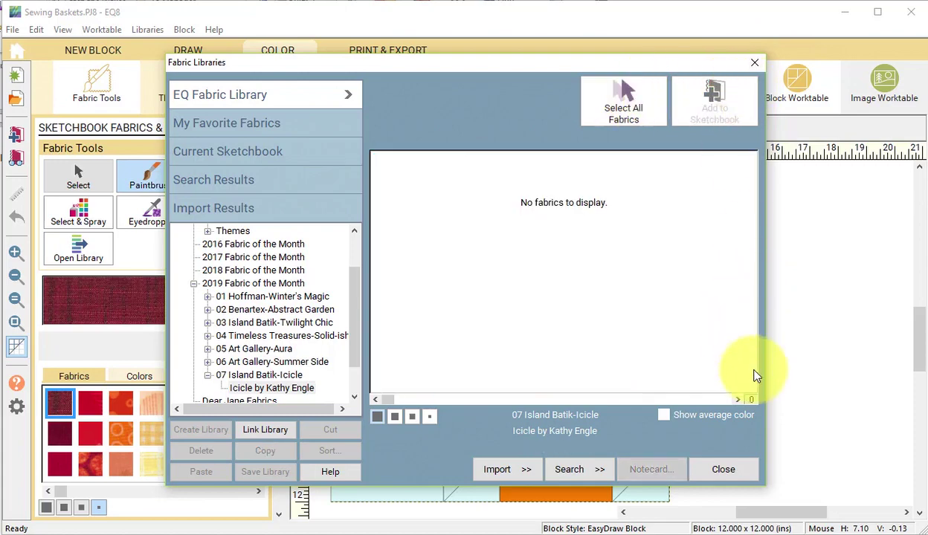
pyautogui.click(717, 467)
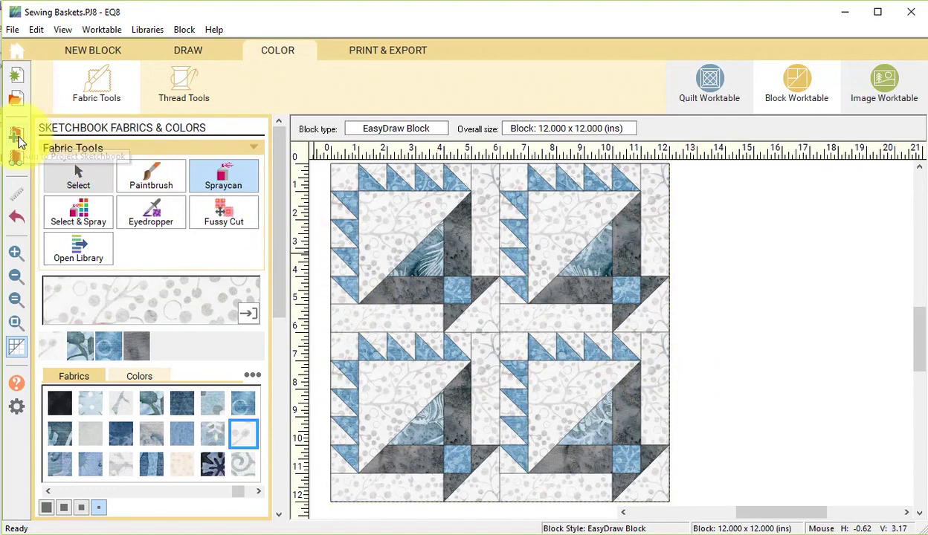
# Save the recolored four-basket block to the sketchbook and start a new quilt with an On-Point layout
pyautogui.click(19, 142)
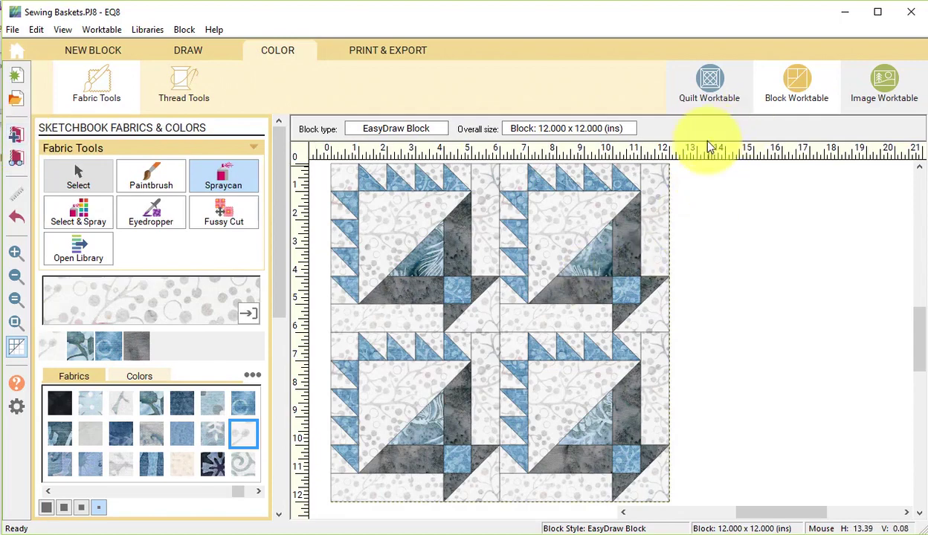
pyautogui.click(710, 95)
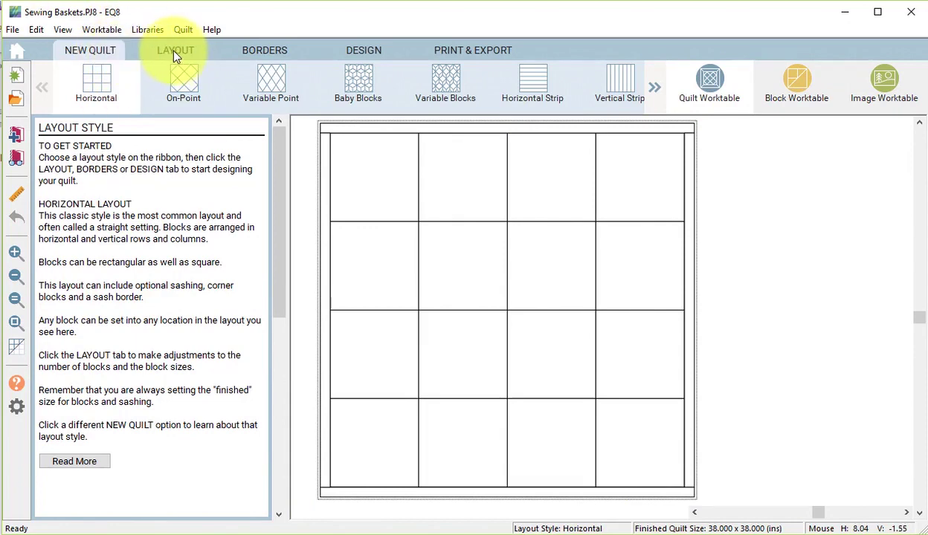
pyautogui.click(184, 91)
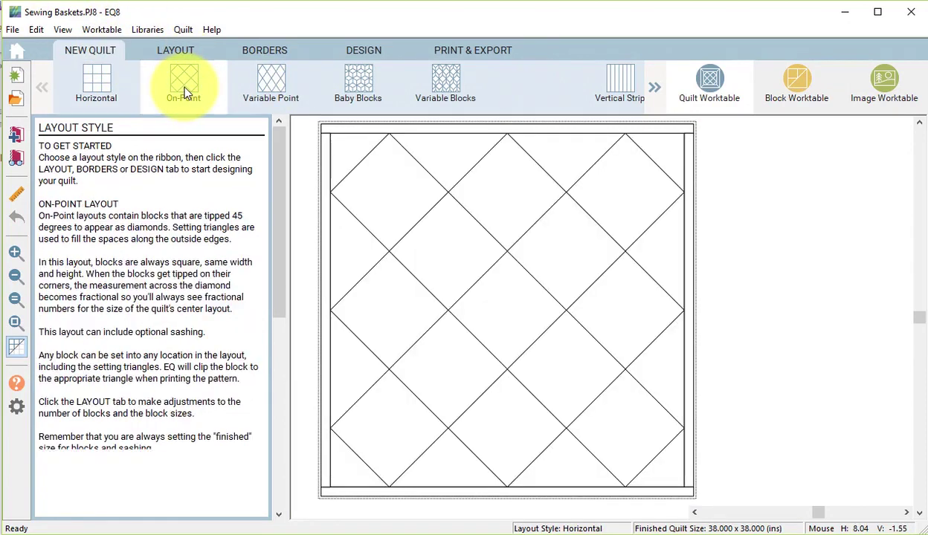
pyautogui.click(185, 55)
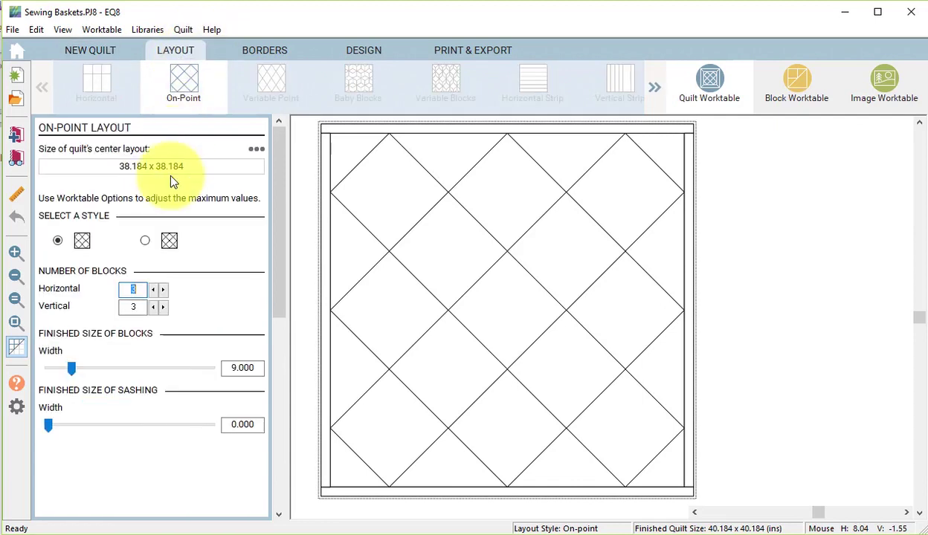
# Set the On-Point layout's number of blocks to 1 horizontal and 1 vertical
pyautogui.write('1')
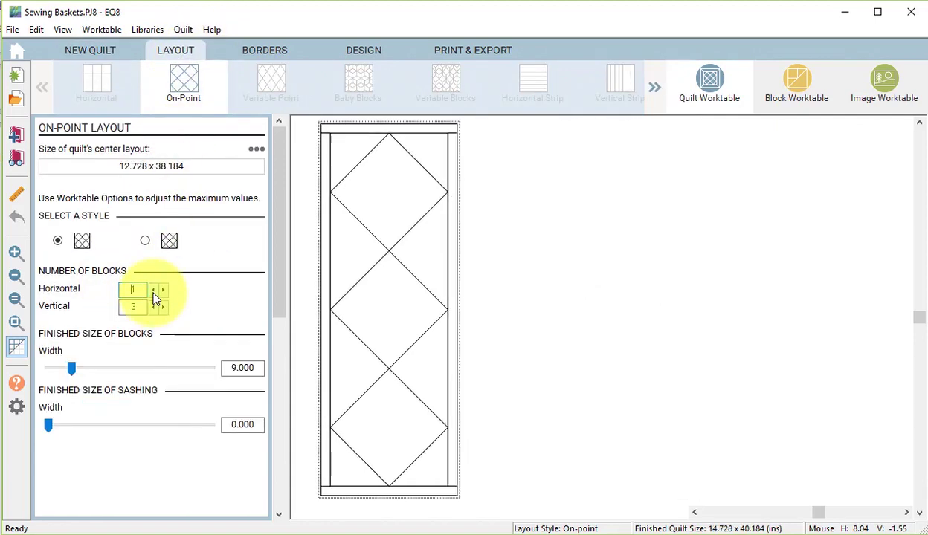
pyautogui.press('Tab')
pyautogui.write('1')
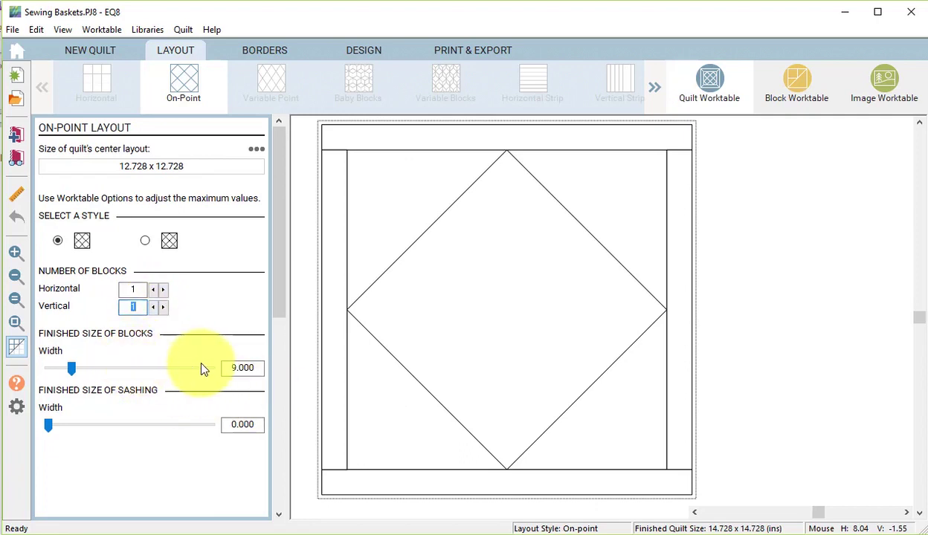
# Set the finished width of the on-point layout's block to 12 inches
pyautogui.doubleClick(242, 368)
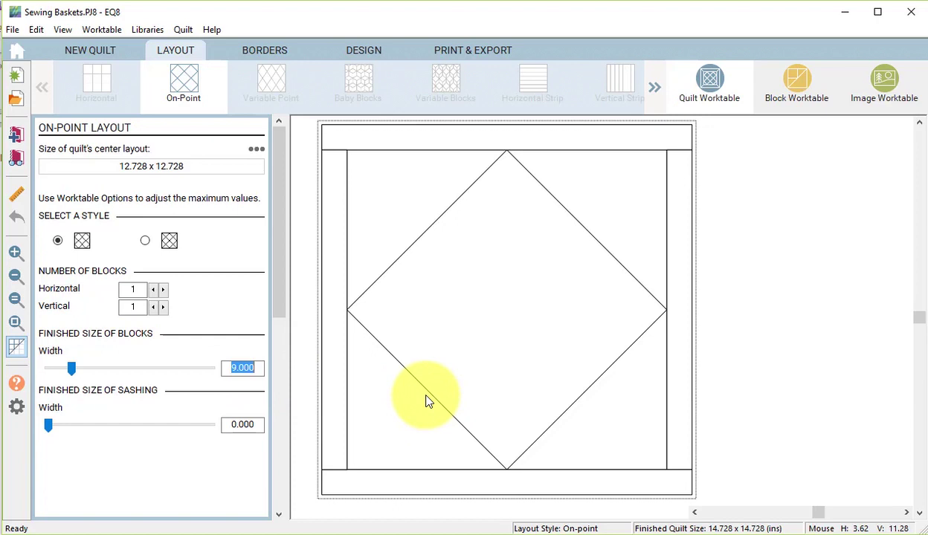
pyautogui.write('12')
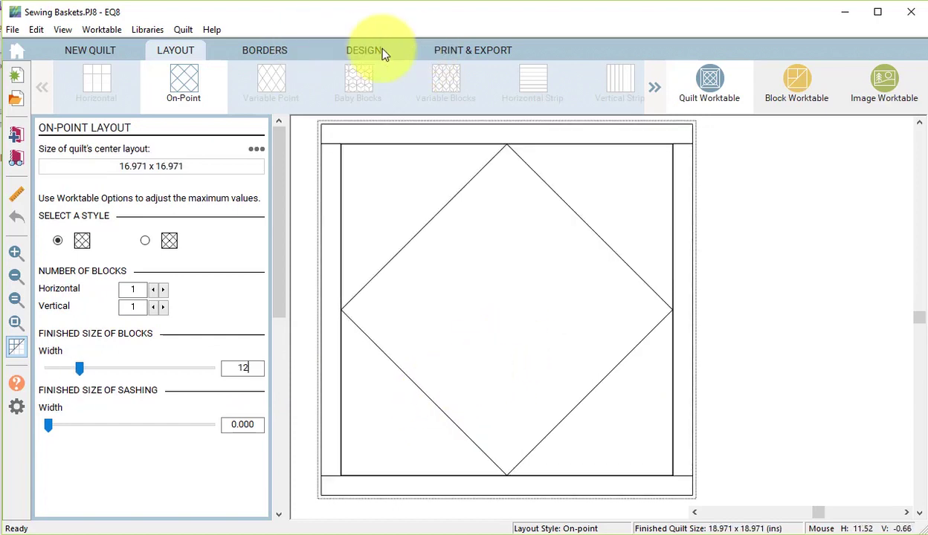
# Place the recolored four-basket block in the on-point center of the quilt and rotate it so the baskets stand upright
pyautogui.click(356, 51)
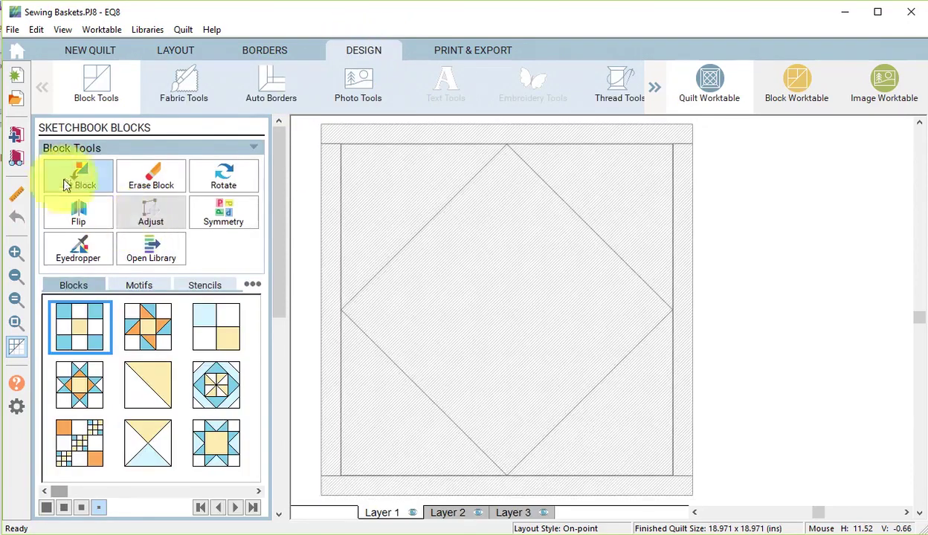
pyautogui.click(74, 181)
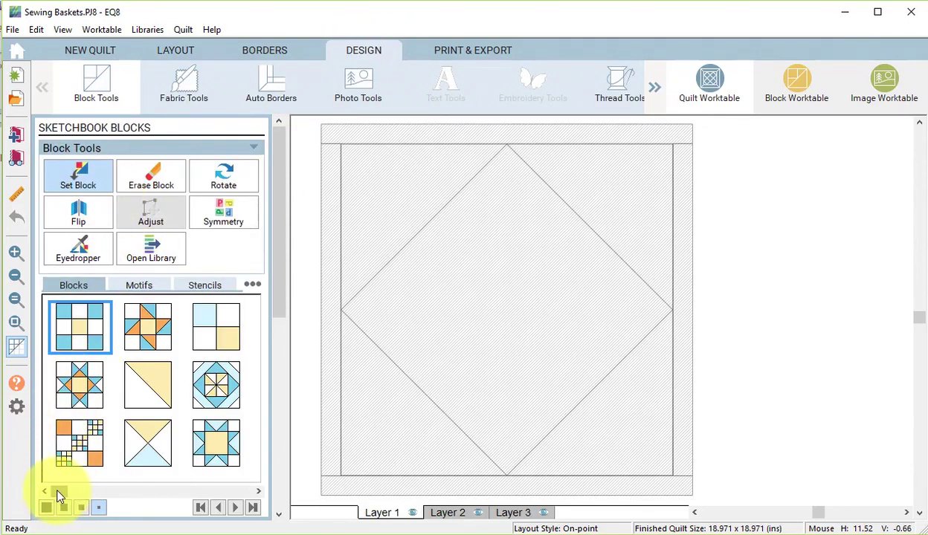
pyautogui.moveTo(58, 491); pyautogui.dragTo(249, 492)
pyautogui.click(253, 507)
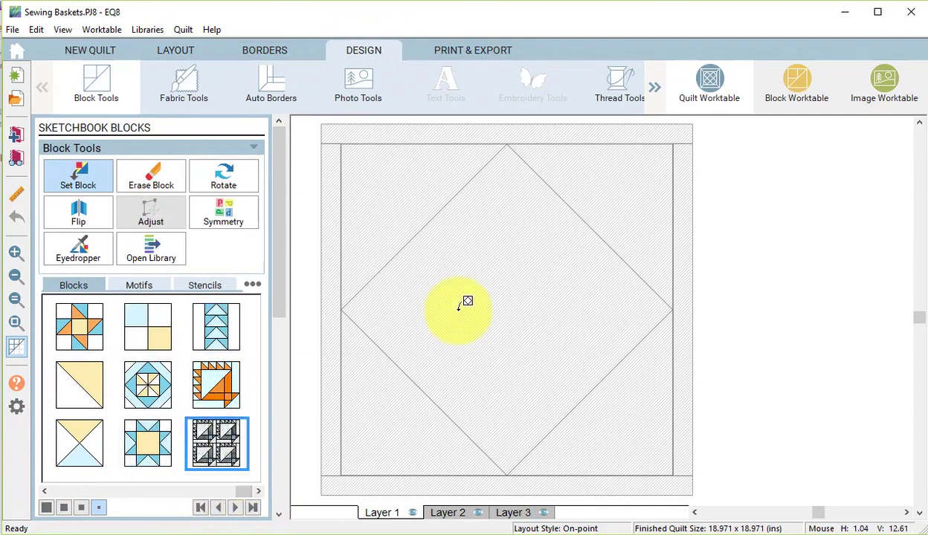
pyautogui.click(514, 286)
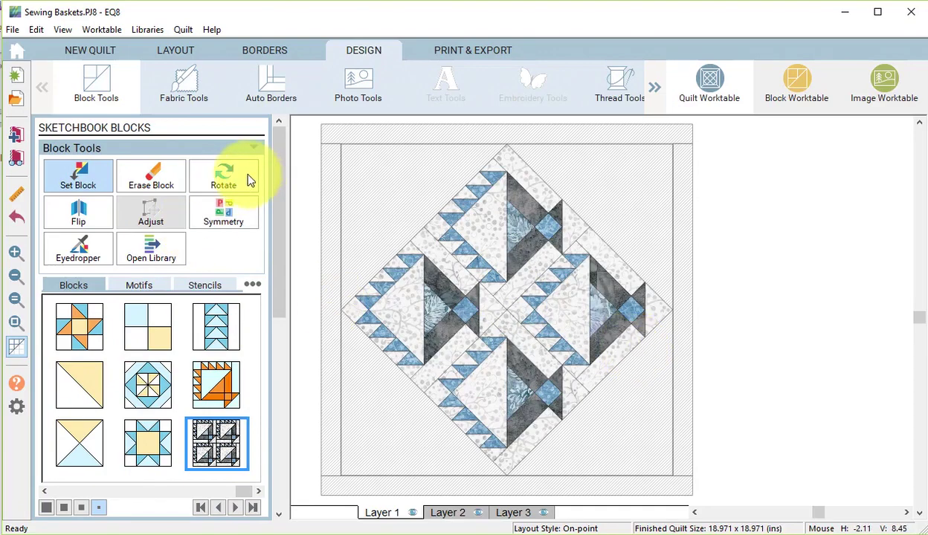
pyautogui.click(223, 177)
pyautogui.click(615, 332)
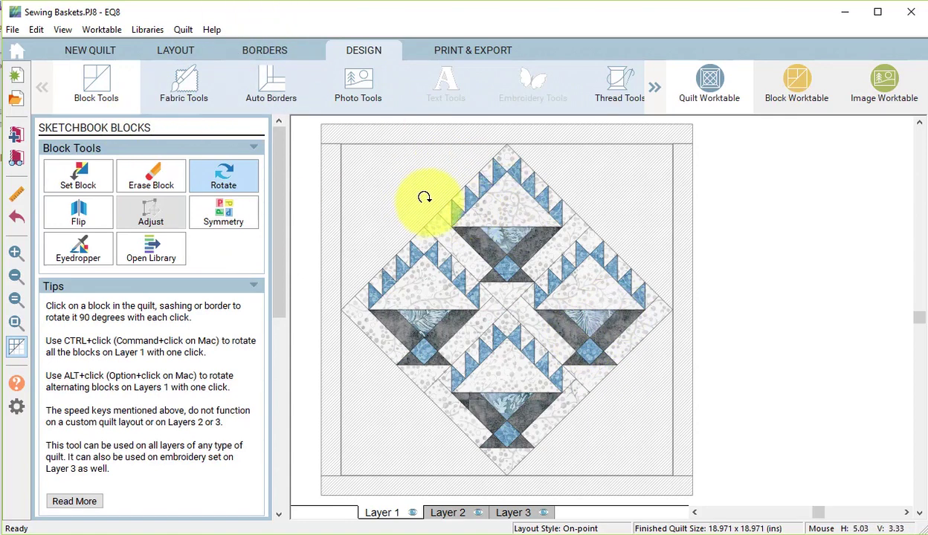
# Make the quilt border 2.5 inches wide on all sides and change its style to Corner Blocks
pyautogui.click(274, 51)
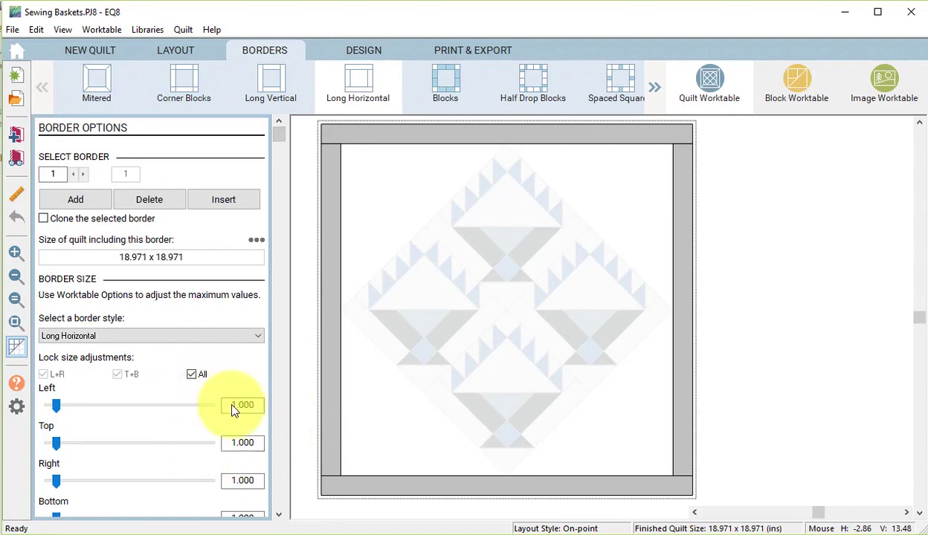
pyautogui.click(224, 443)
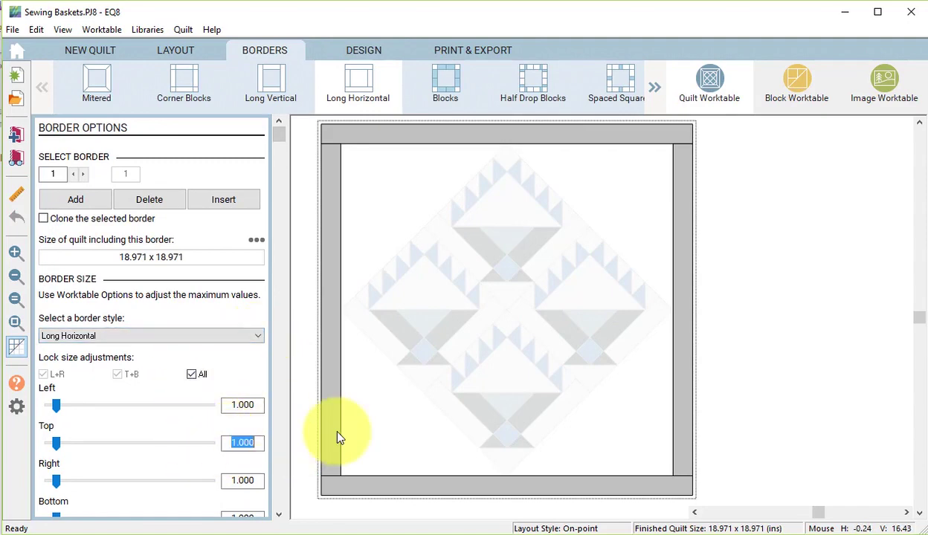
pyautogui.write('2.5')
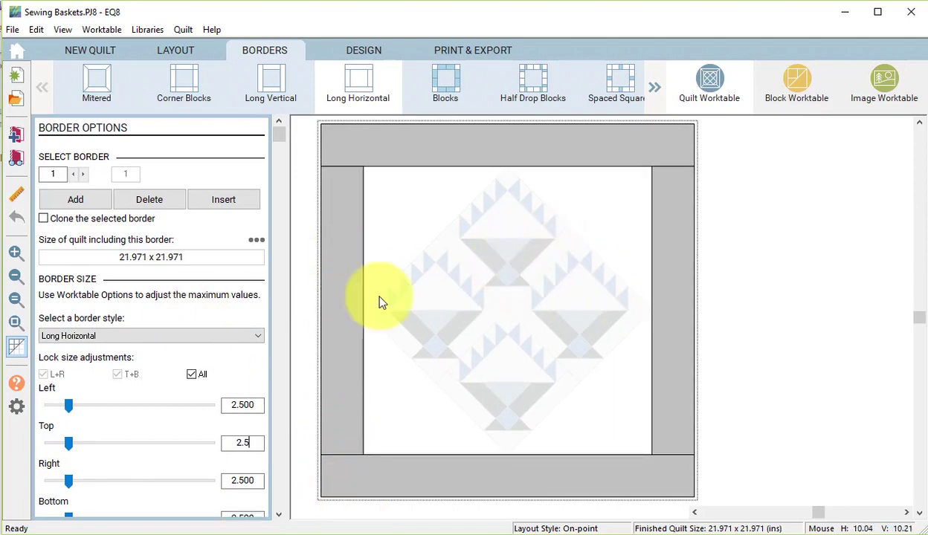
pyautogui.click(260, 342)
pyautogui.click(67, 357)
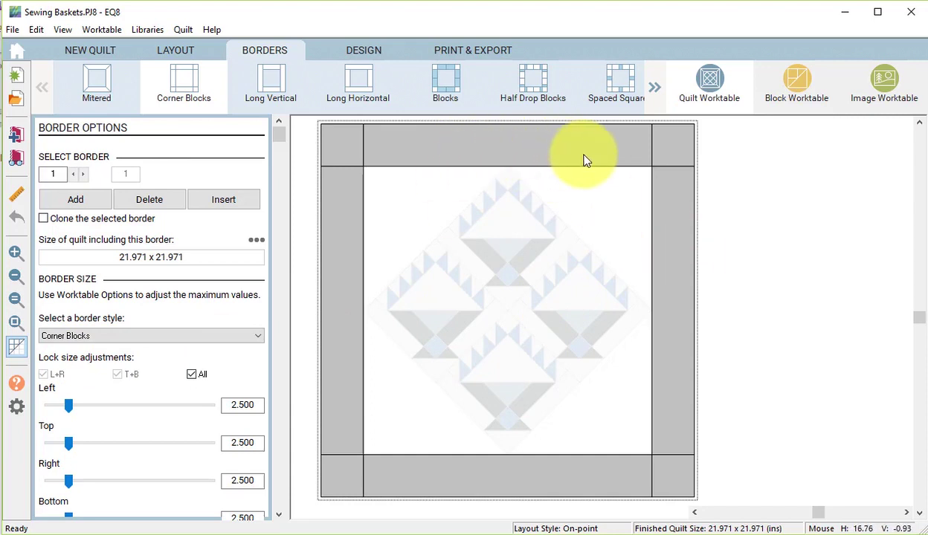
# Check the quilt's center layout size and start a new EasyDraw pieced block 17 inches wide and 2.5 inches high
pyautogui.click(170, 60)
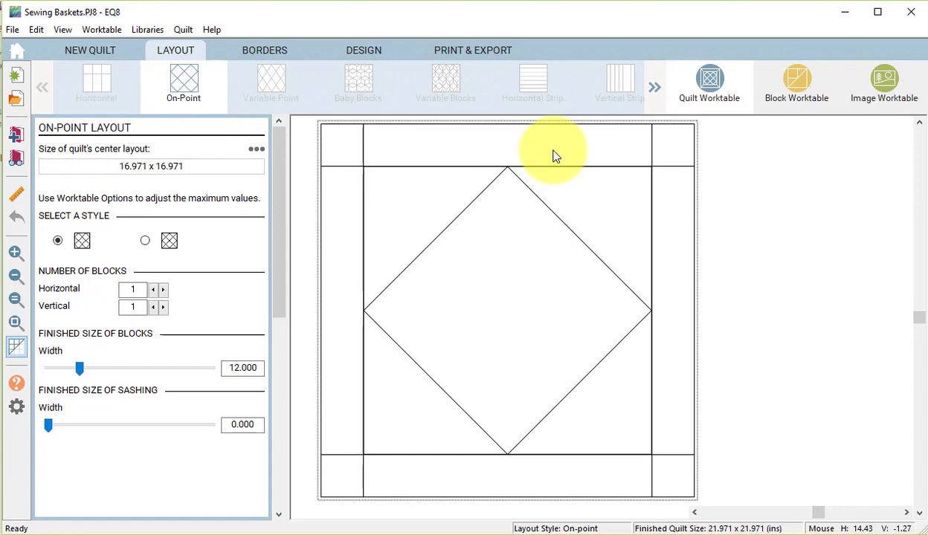
pyautogui.click(801, 91)
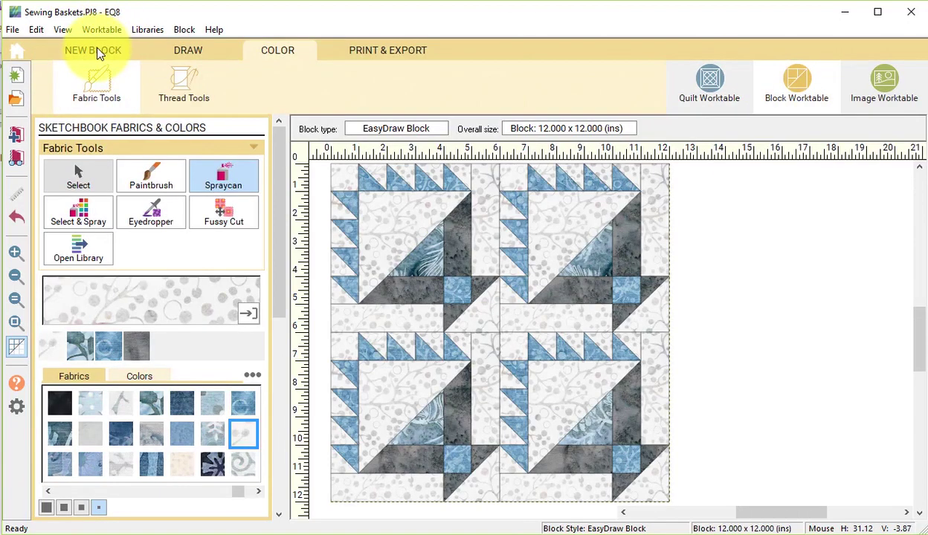
pyautogui.click(95, 52)
pyautogui.click(97, 90)
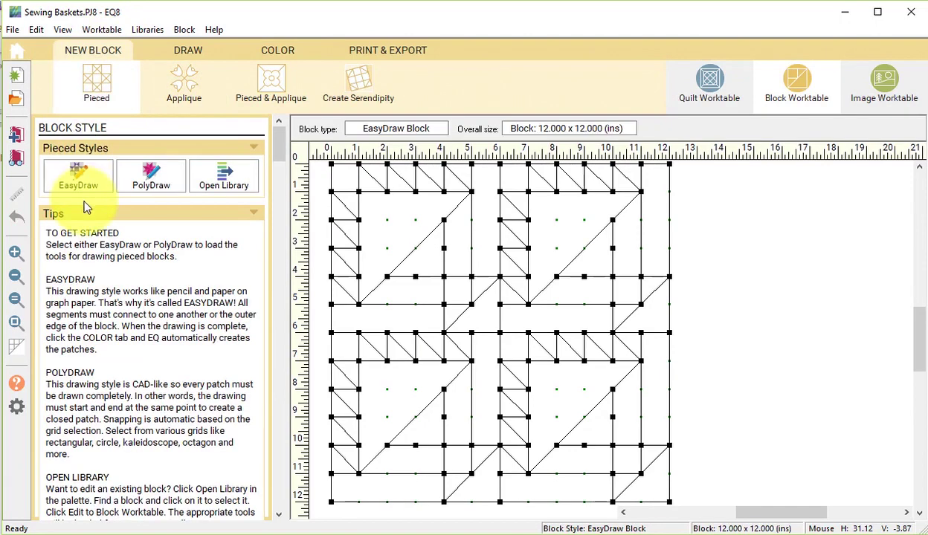
pyautogui.click(78, 177)
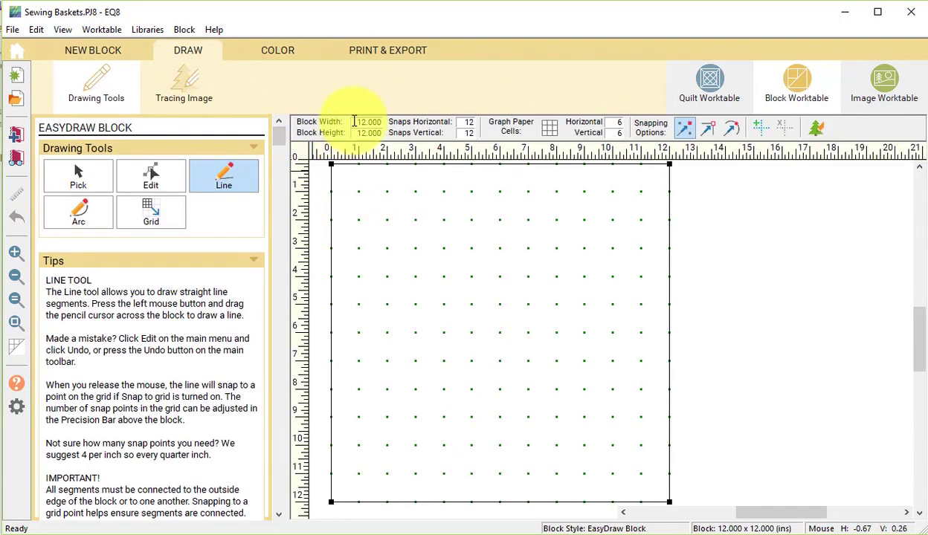
pyautogui.click(357, 122)
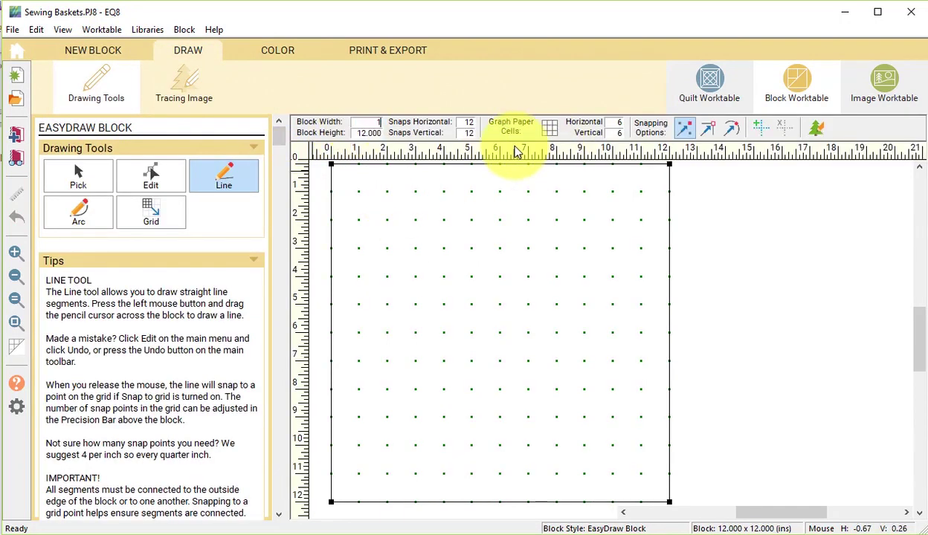
pyautogui.write('17')
pyautogui.press('Tab')
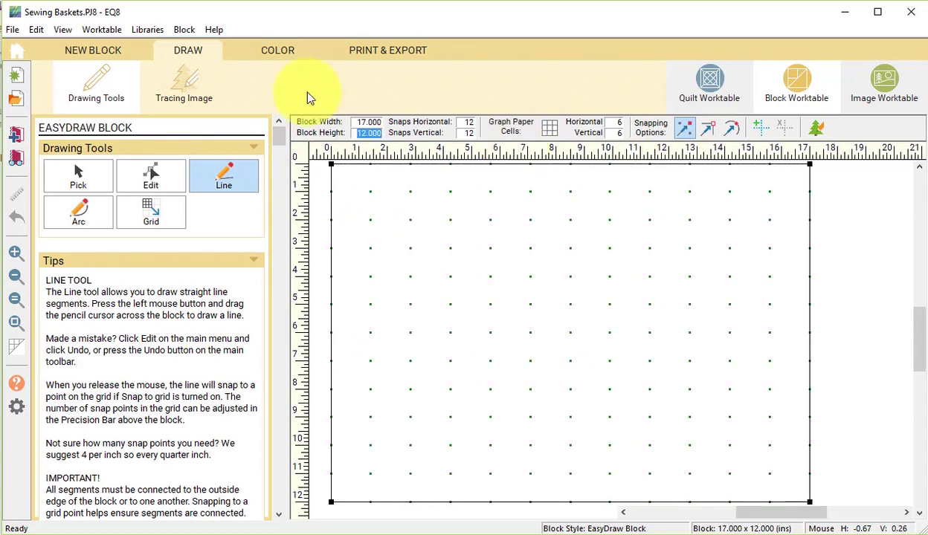
pyautogui.write('2.5')
pyautogui.press('Tab')
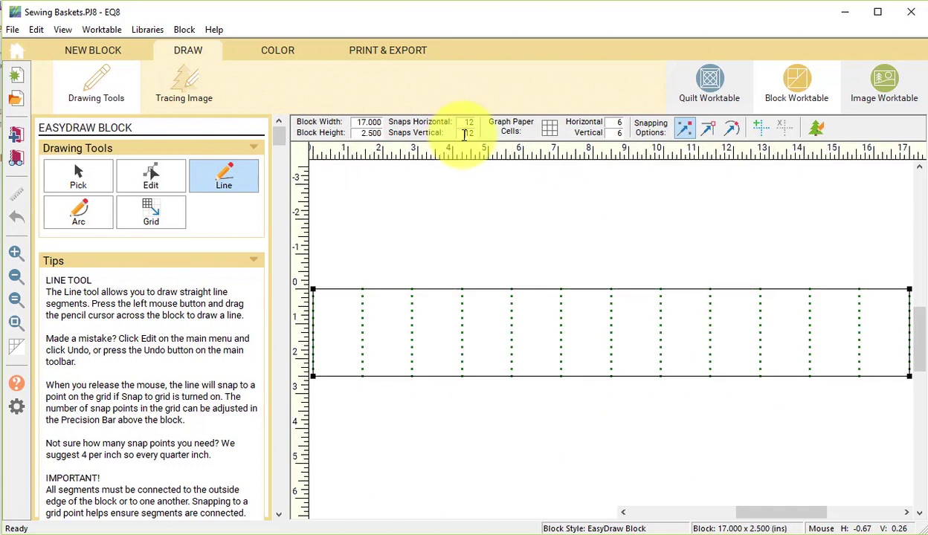
# Set the border block's snap points to 68 horizontal and 10 vertical
pyautogui.click(216, 184)
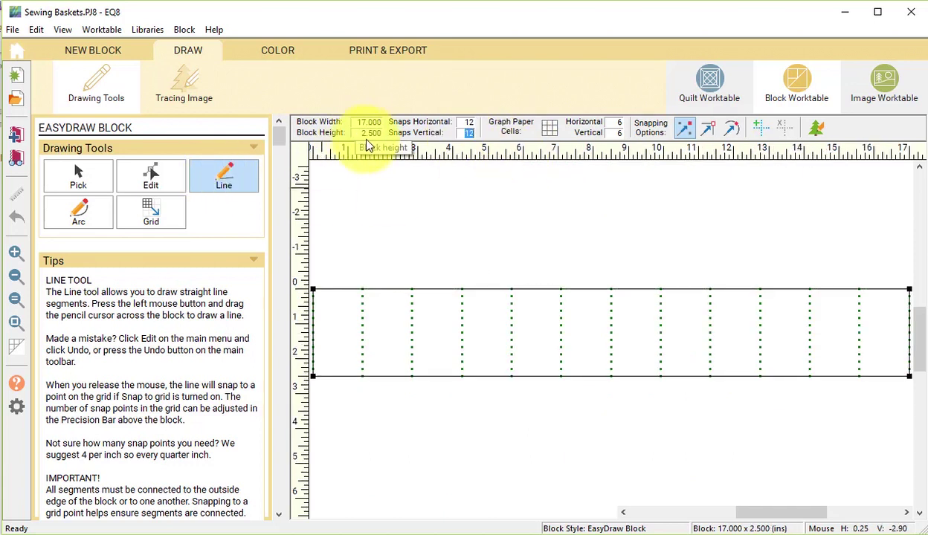
pyautogui.doubleClick(465, 121)
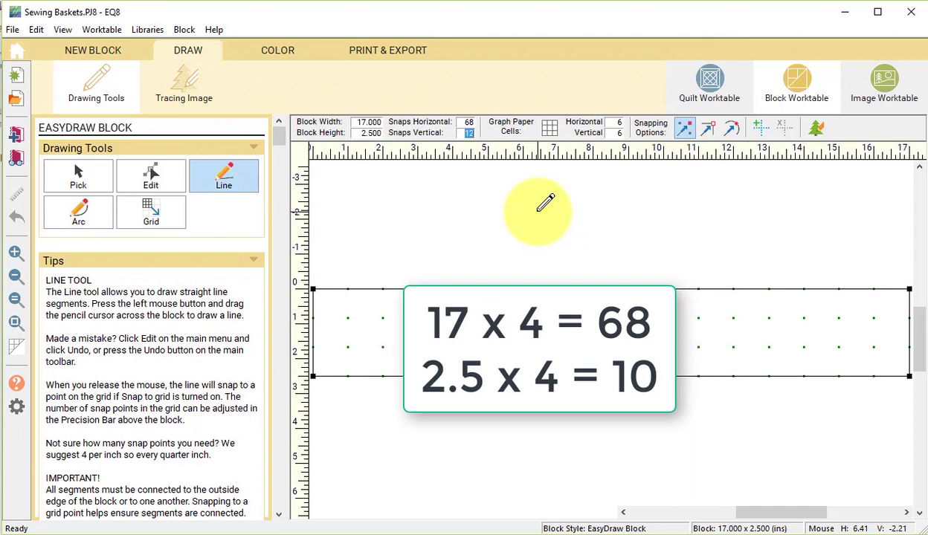
pyautogui.click(684, 131)
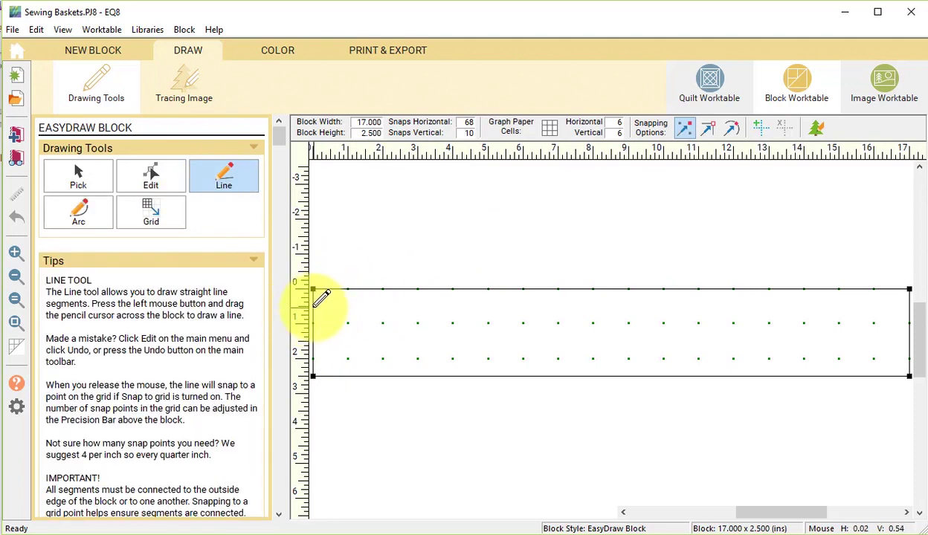
# Draw a full-width horizontal line about 0.5 inch below the block's top edge and divide the area beneath it with irregularly spaced vertical lines
pyautogui.moveTo(314, 305); pyautogui.dragTo(909, 305)
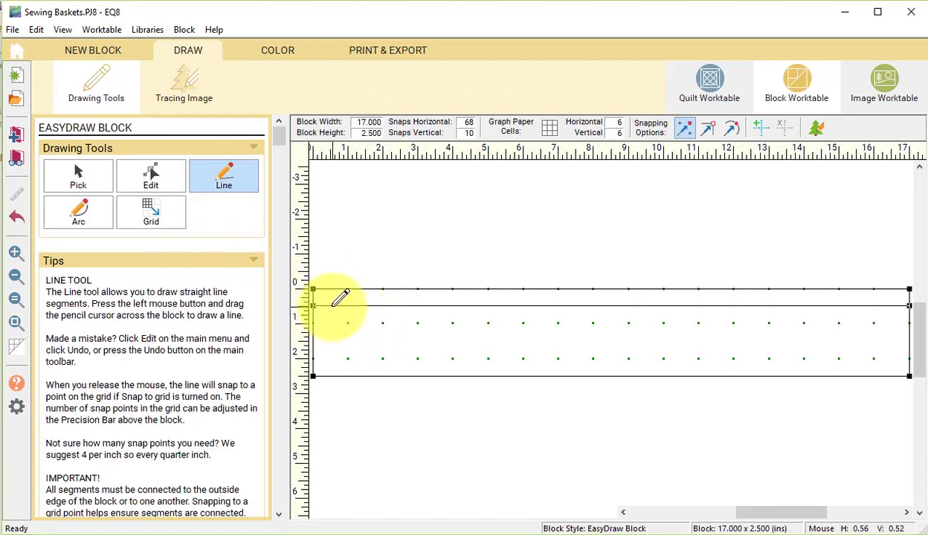
pyautogui.moveTo(332, 306); pyautogui.dragTo(330, 375)
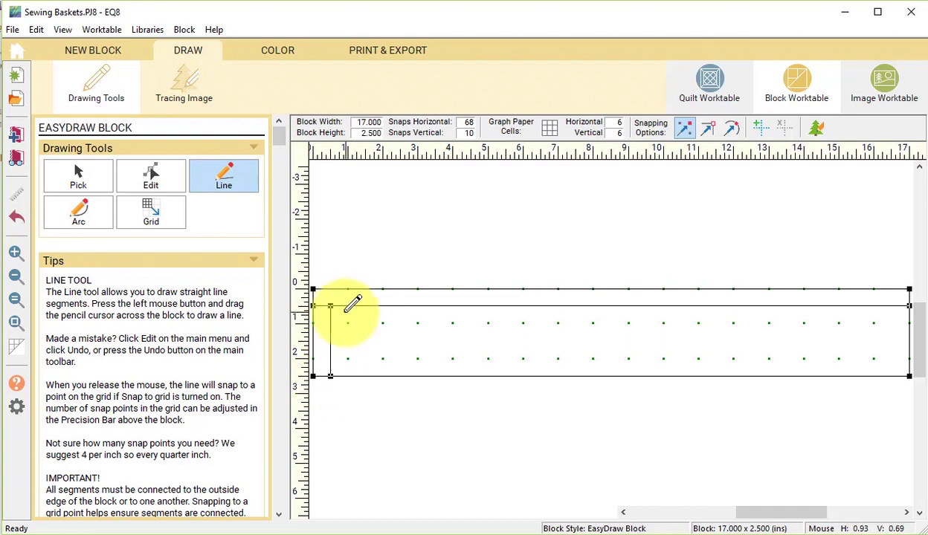
pyautogui.moveTo(347, 305); pyautogui.dragTo(348, 377)
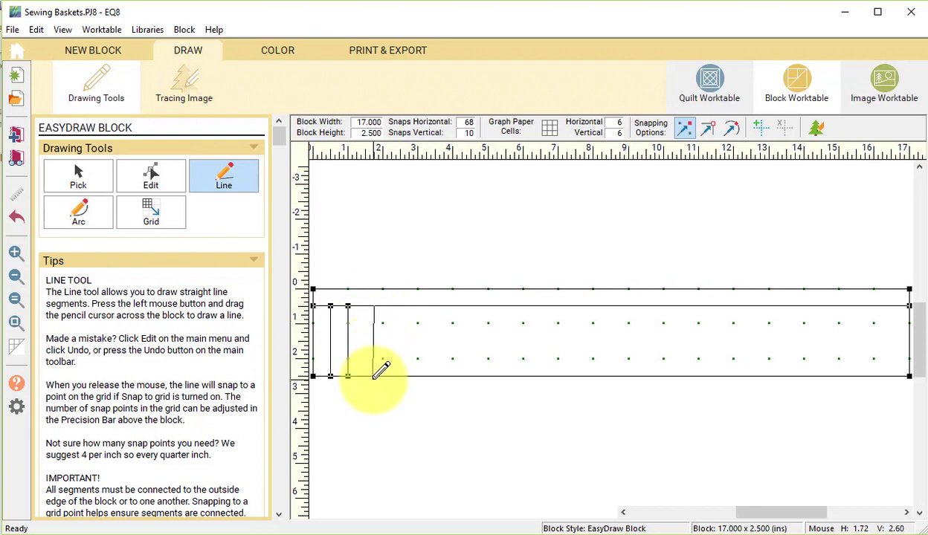
pyautogui.moveTo(382, 370); pyautogui.dragTo(374, 376)
pyautogui.moveTo(391, 305); pyautogui.dragTo(391, 376)
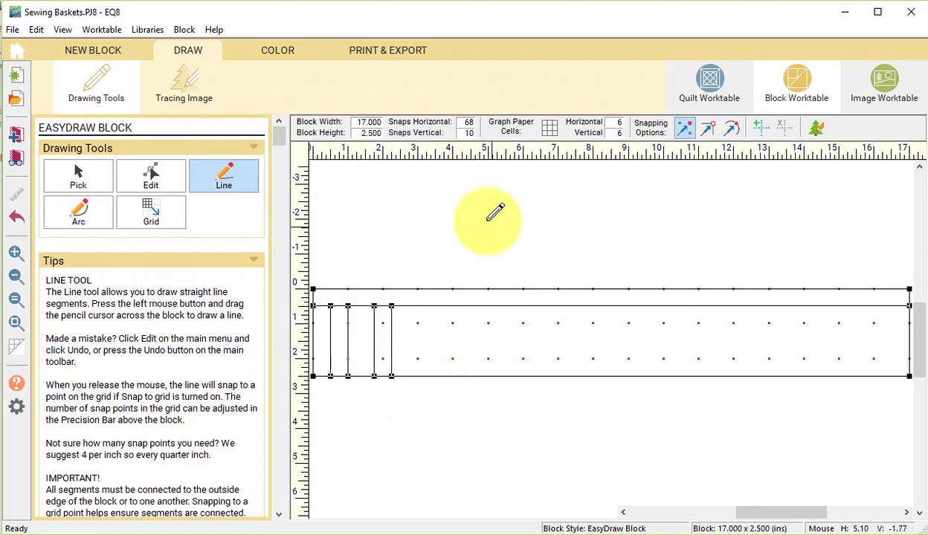
pyautogui.moveTo(417, 305); pyautogui.dragTo(418, 376)
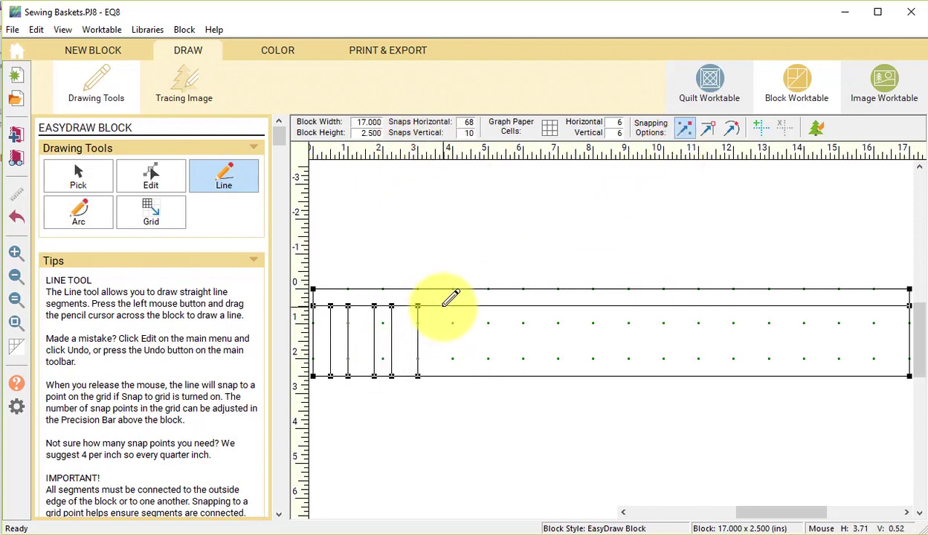
pyautogui.moveTo(444, 305); pyautogui.dragTo(444, 376)
pyautogui.moveTo(461, 306); pyautogui.dragTo(462, 376)
pyautogui.moveTo(506, 305); pyautogui.dragTo(506, 376)
pyautogui.moveTo(540, 305); pyautogui.dragTo(540, 376)
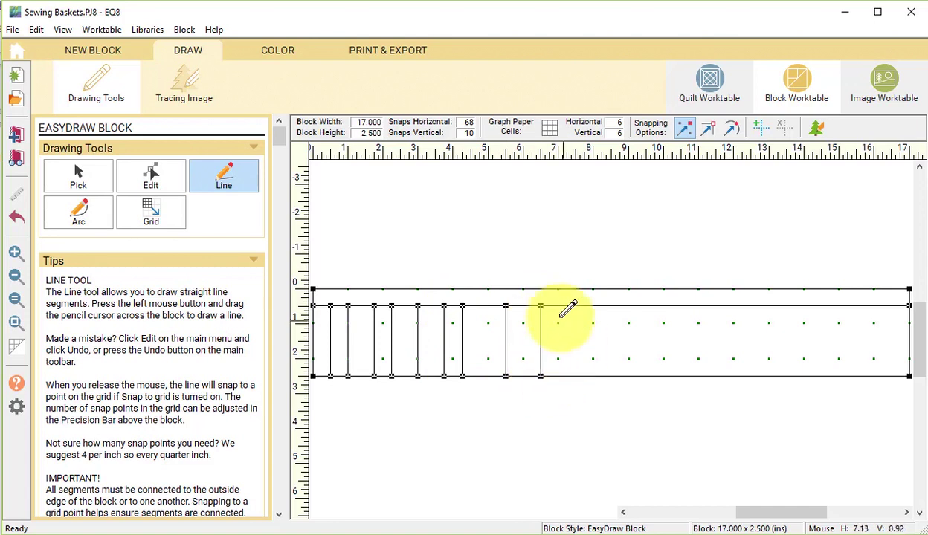
pyautogui.moveTo(567, 306)
pyautogui.mouseDown()
pyautogui.moveTo(566, 377)
pyautogui.moveTo(583, 376)
pyautogui.moveTo(611, 305)
pyautogui.moveTo(628, 376)
pyautogui.mouseUp()
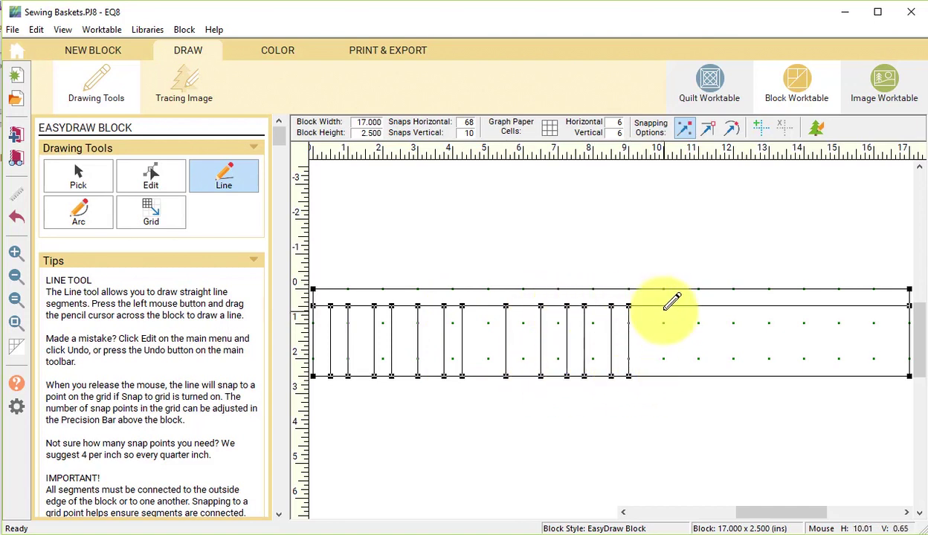
pyautogui.moveTo(663, 305); pyautogui.dragTo(664, 377)
pyautogui.moveTo(690, 305); pyautogui.dragTo(689, 377)
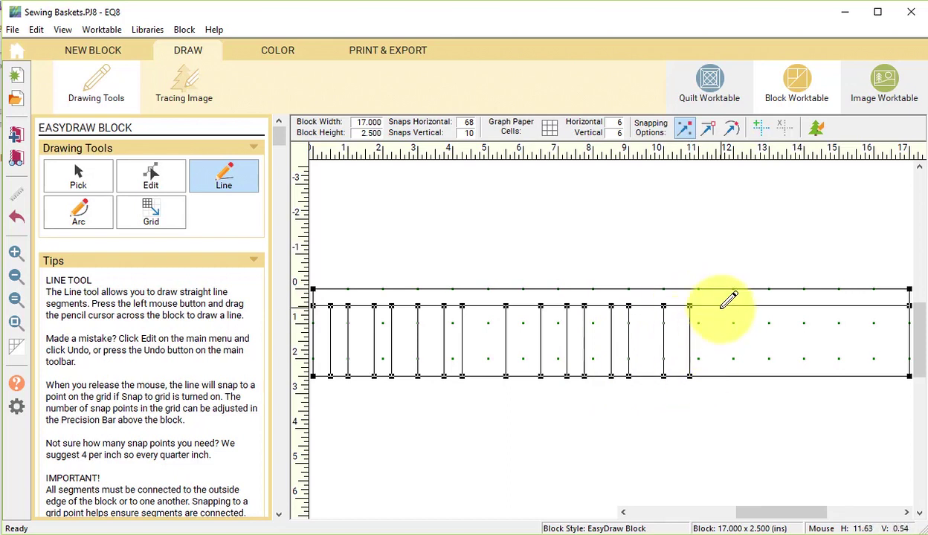
pyautogui.moveTo(726, 306); pyautogui.dragTo(725, 377)
pyautogui.moveTo(734, 305); pyautogui.dragTo(734, 376)
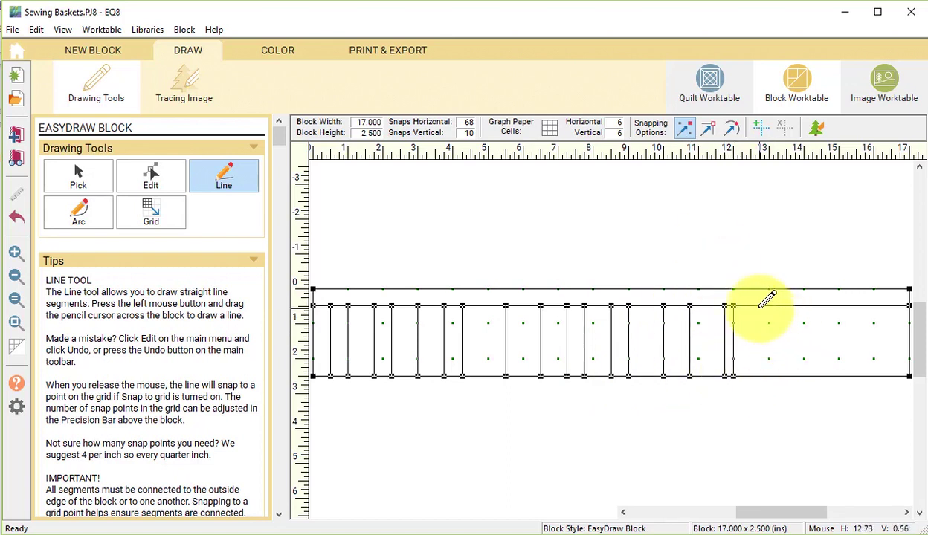
pyautogui.moveTo(761, 306); pyautogui.dragTo(761, 377)
pyautogui.moveTo(795, 306)
pyautogui.mouseDown()
pyautogui.moveTo(795, 376)
pyautogui.moveTo(814, 367)
pyautogui.moveTo(813, 377)
pyautogui.mouseUp()
pyautogui.moveTo(839, 305); pyautogui.dragTo(838, 376)
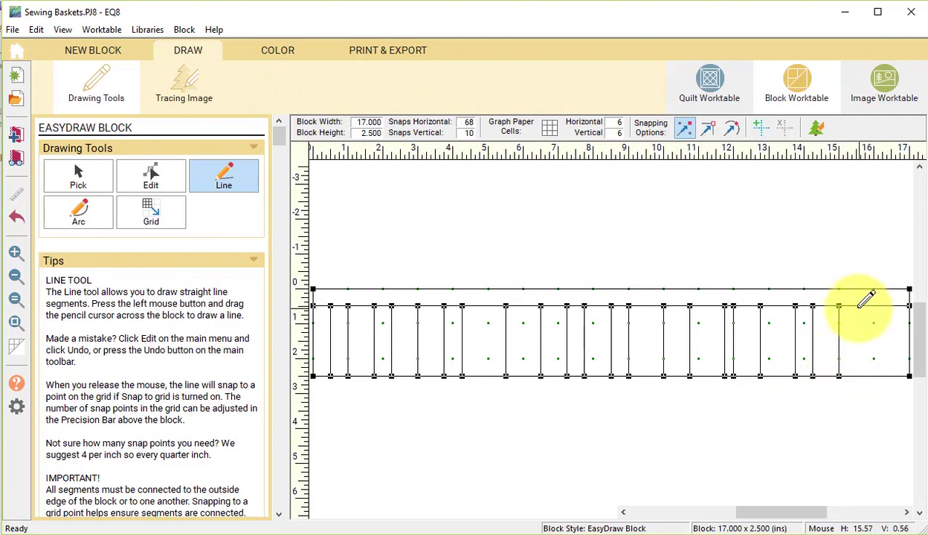
pyautogui.moveTo(857, 306); pyautogui.dragTo(857, 376)
pyautogui.moveTo(891, 305); pyautogui.dragTo(892, 377)
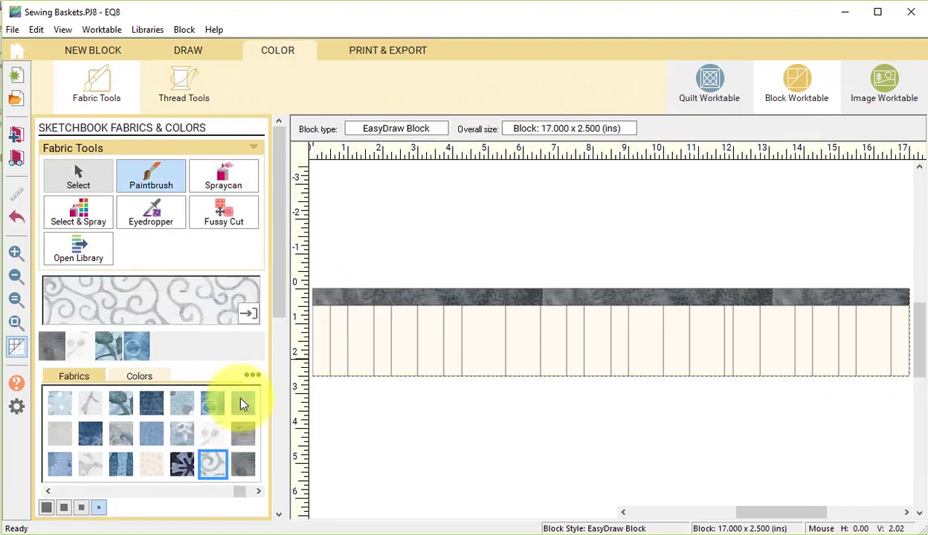
# Paint the border block's vertical patches with a random mix of blue, gray and white Icicle fabrics
pyautogui.click(243, 404)
pyautogui.click(321, 341)
pyautogui.click(212, 465)
pyautogui.click(360, 341)
pyautogui.click(182, 434)
pyautogui.click(183, 404)
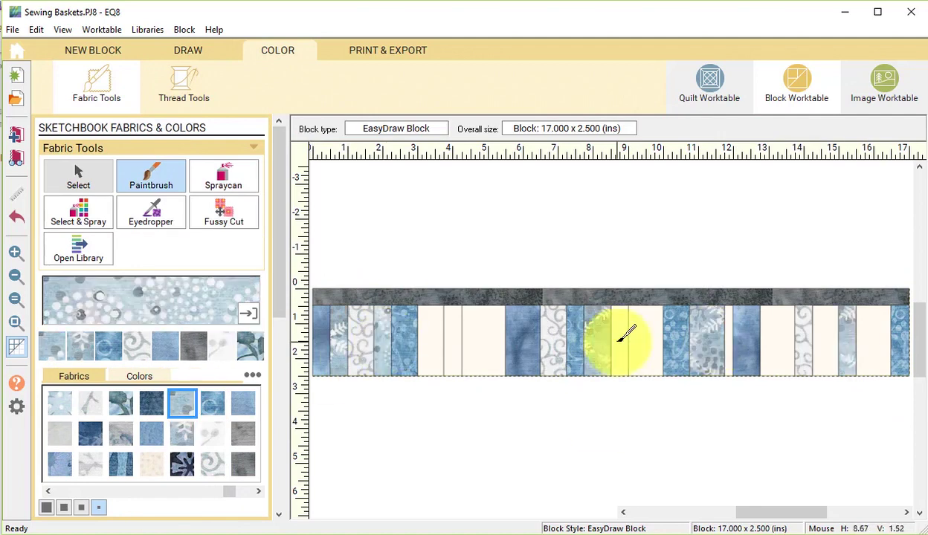
pyautogui.click(152, 404)
pyautogui.click(453, 340)
pyautogui.click(729, 341)
pyautogui.click(873, 340)
pyautogui.click(121, 434)
pyautogui.click(483, 340)
pyautogui.click(121, 404)
pyautogui.click(778, 341)
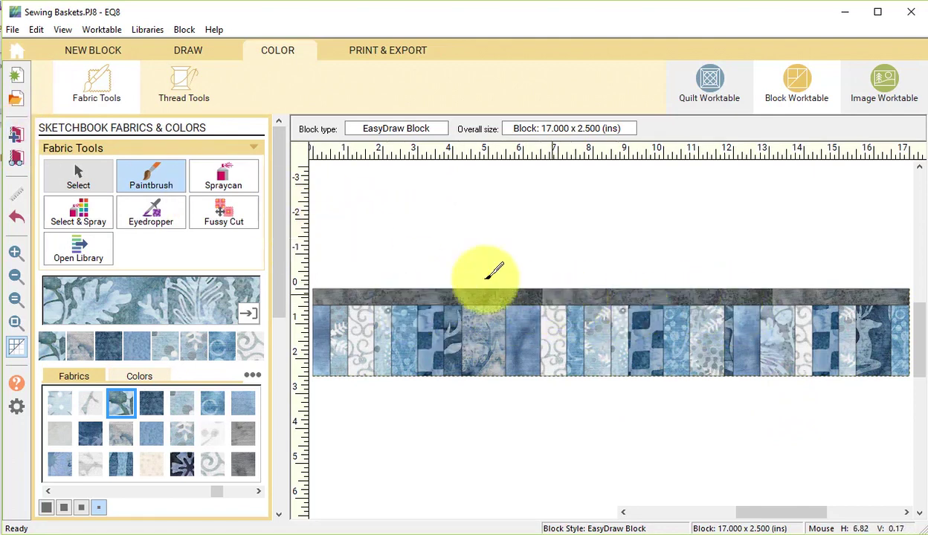
# Start a new EasyDraw pieced block 2.5 inches wide and 2.5 inches high with 10 horizontal snap points
pyautogui.click(104, 50)
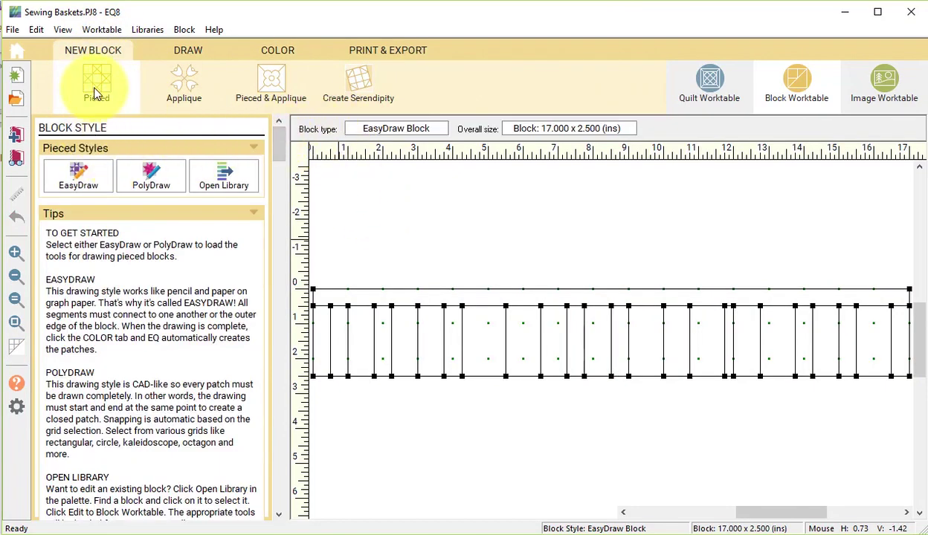
pyautogui.click(73, 168)
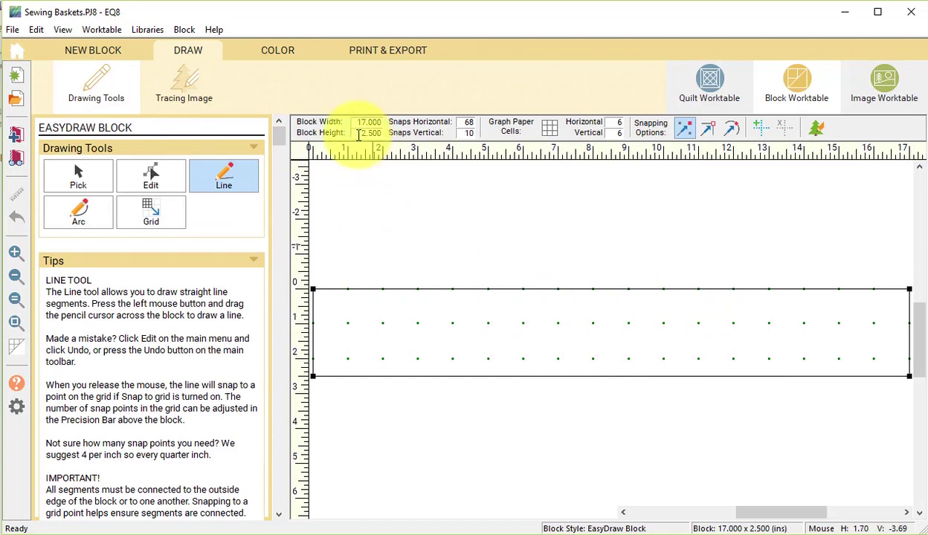
pyautogui.click(354, 121)
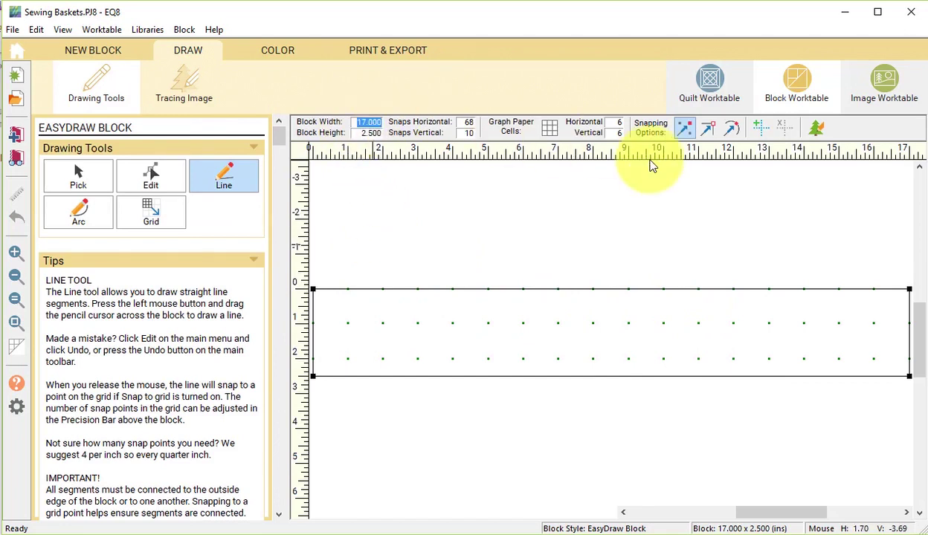
pyautogui.press('Return')
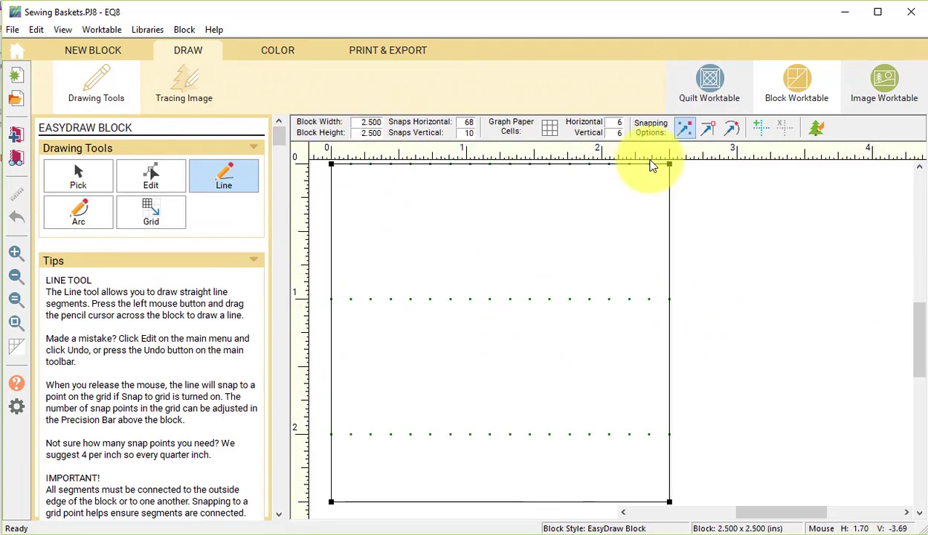
pyautogui.click(469, 124)
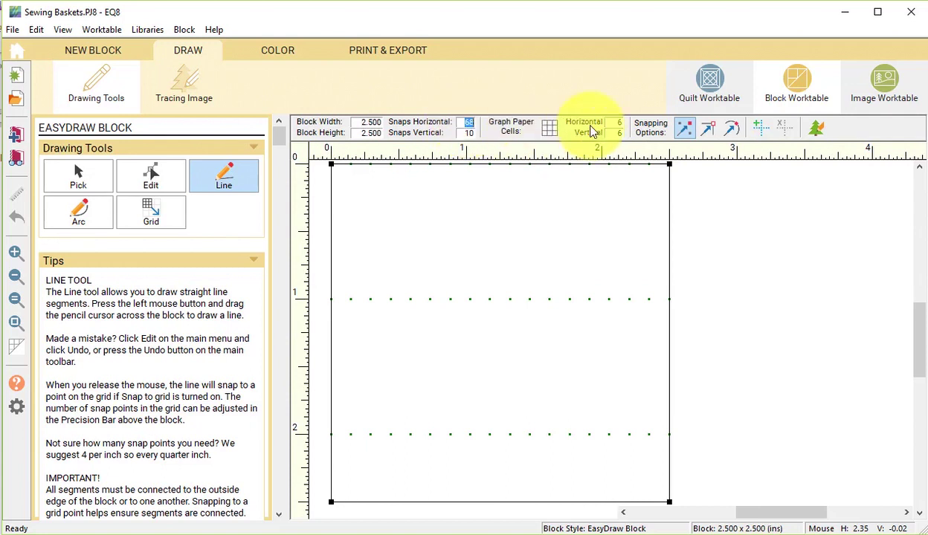
pyautogui.press('Return')
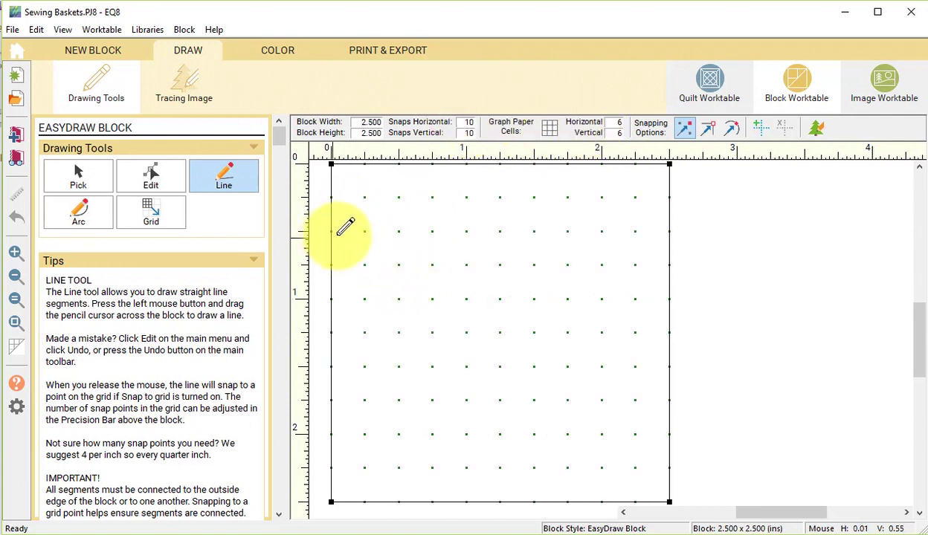
# Divide the block with a horizontal line 0.5 inch below its top and a vertical line 2 inches across beneath it; paint both strips dark blue
pyautogui.moveTo(332, 231); pyautogui.dragTo(669, 230)
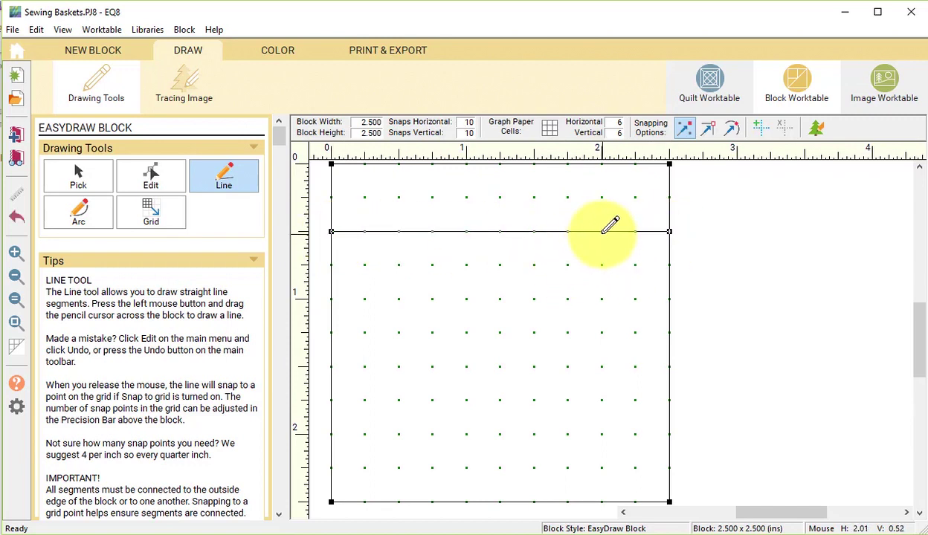
pyautogui.moveTo(603, 232); pyautogui.dragTo(602, 502)
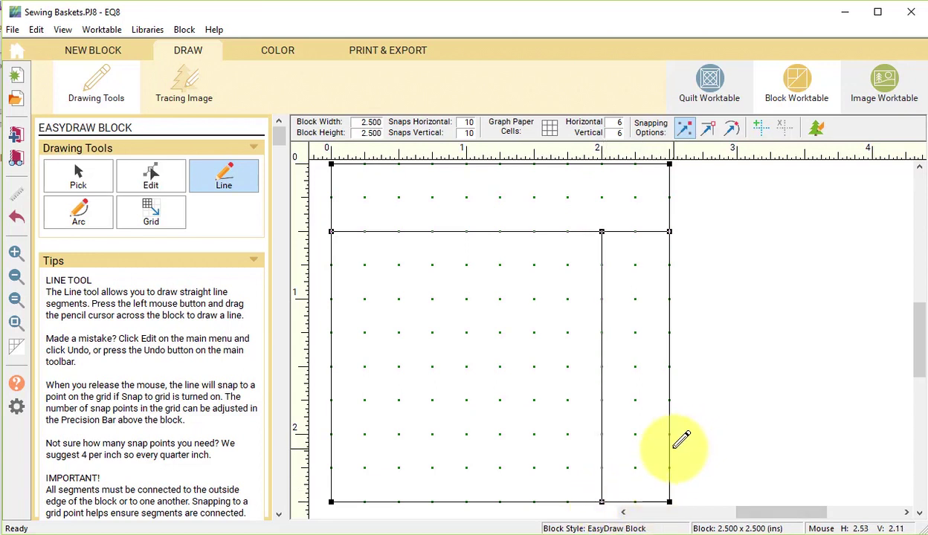
pyautogui.click(276, 51)
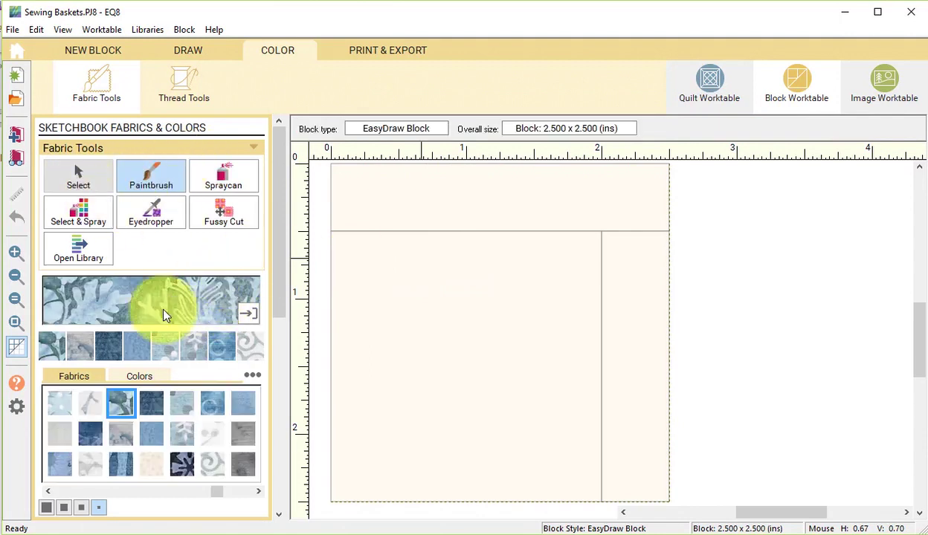
pyautogui.click(109, 344)
pyautogui.click(397, 190)
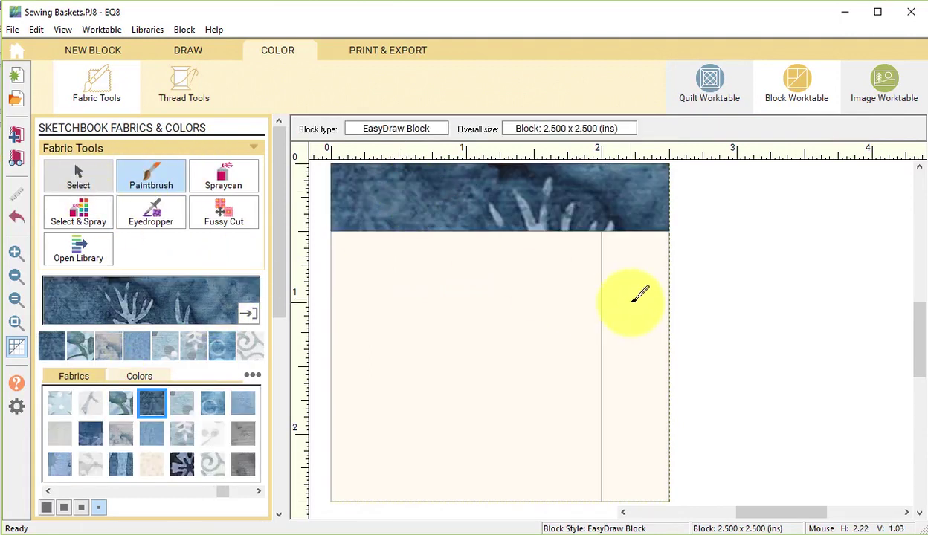
pyautogui.click(633, 301)
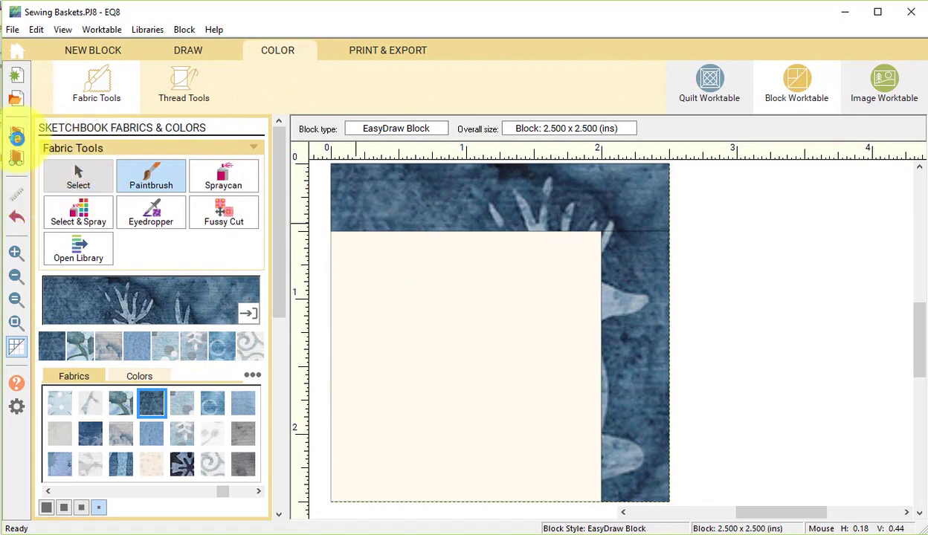
# Set the striped 17 x 2.5 inch border block into all four borders of the on-point quilt
pyautogui.click(719, 96)
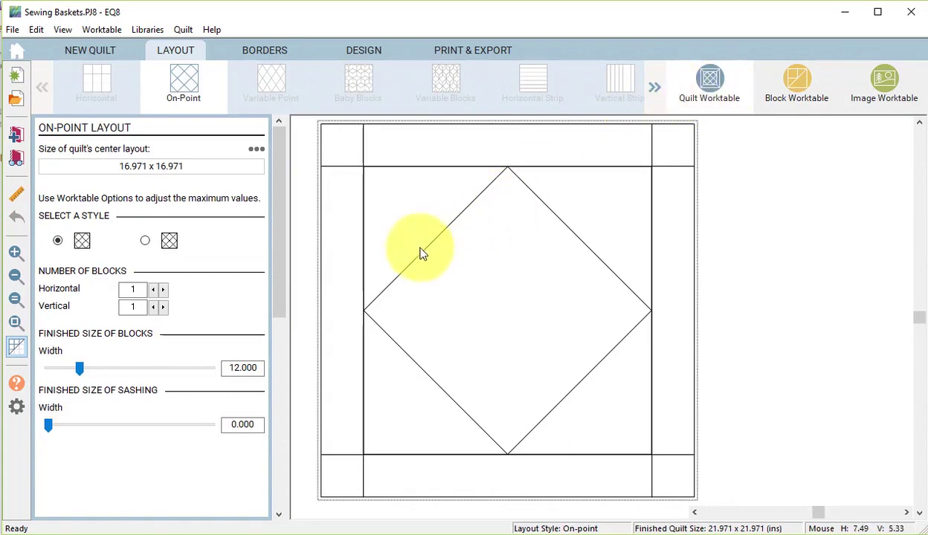
pyautogui.click(367, 54)
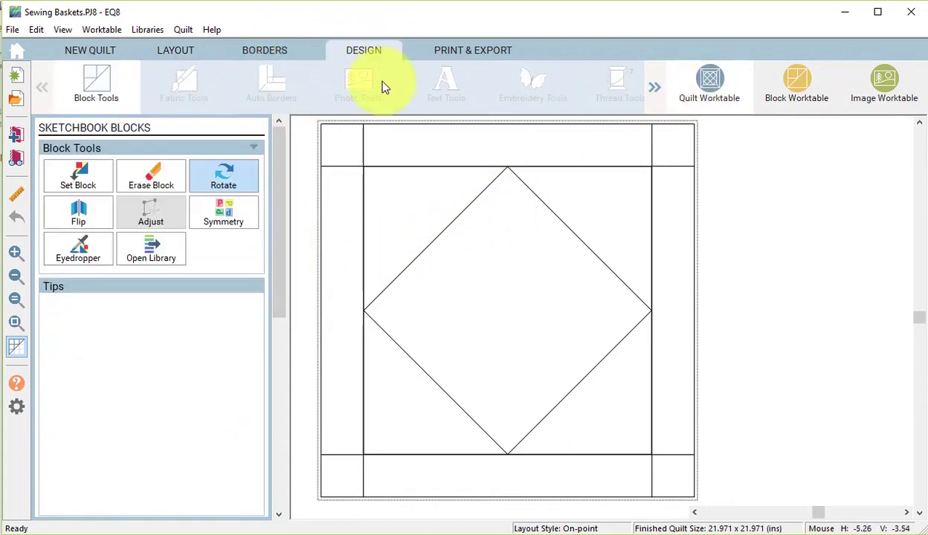
pyautogui.click(79, 178)
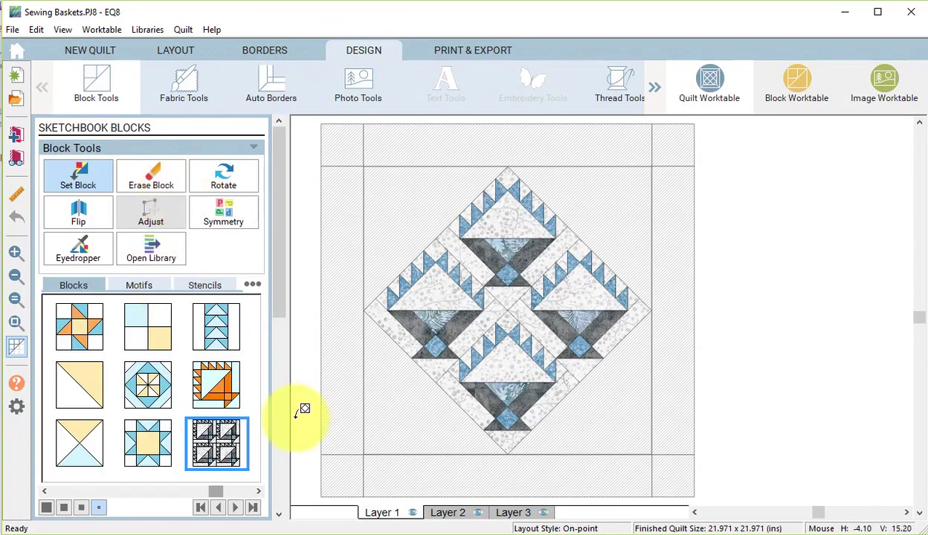
pyautogui.moveTo(213, 491); pyautogui.dragTo(280, 498)
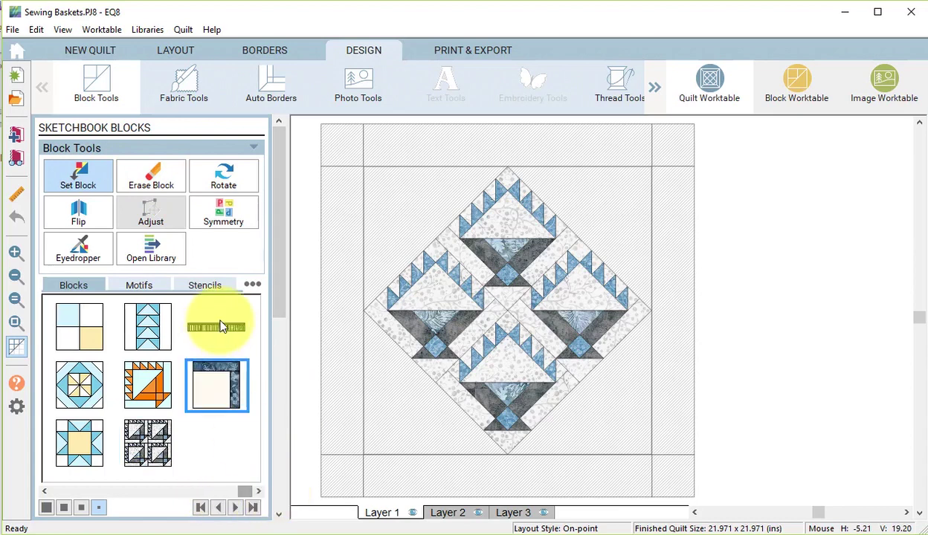
pyautogui.click(231, 327)
pyautogui.click(489, 142)
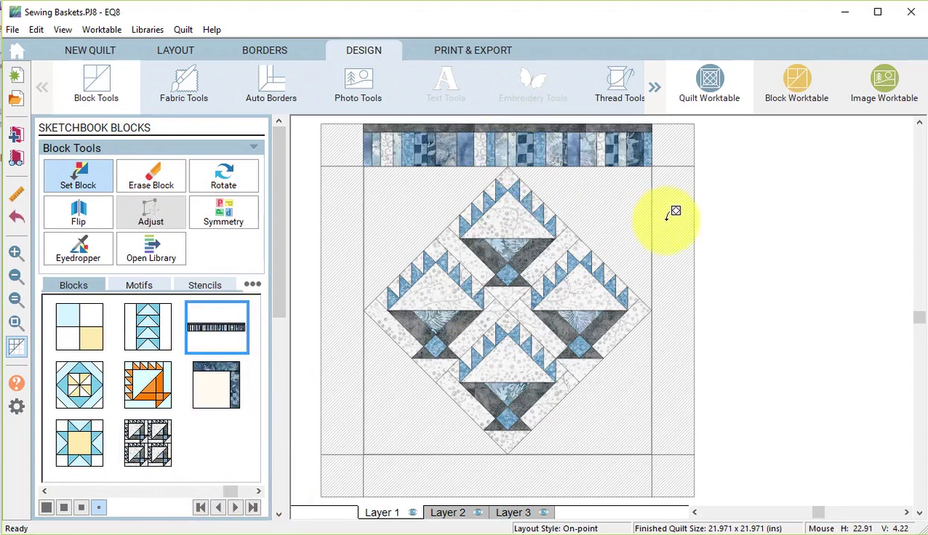
pyautogui.click(667, 216)
pyautogui.click(534, 458)
pyautogui.click(347, 332)
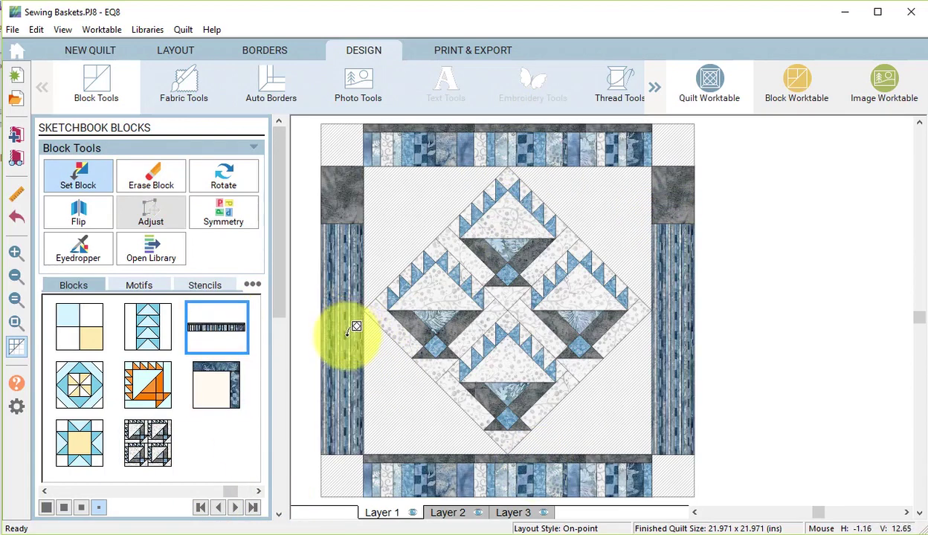
# Set the 2.5-inch block in all four border corners and rotate the border and corner blocks so their dark strips face the quilt center
pyautogui.click(218, 385)
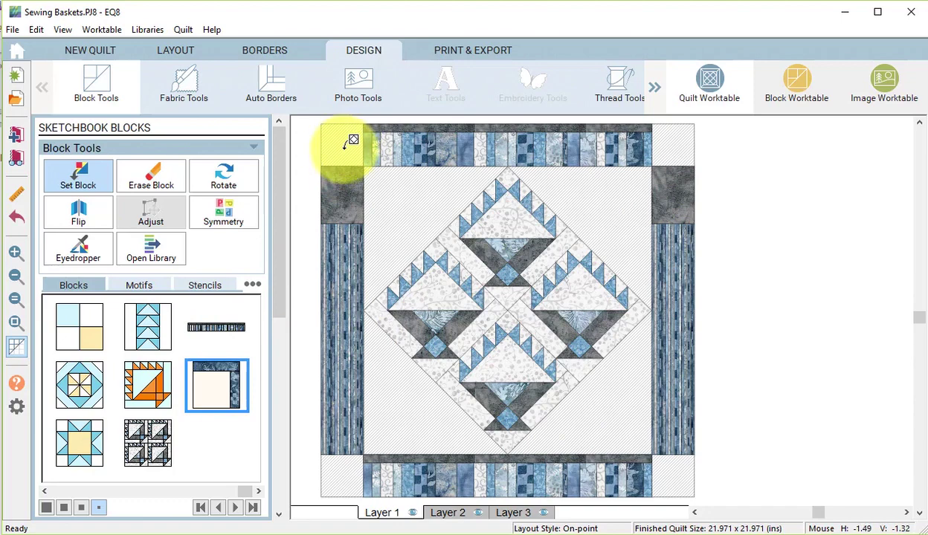
pyautogui.click(353, 140)
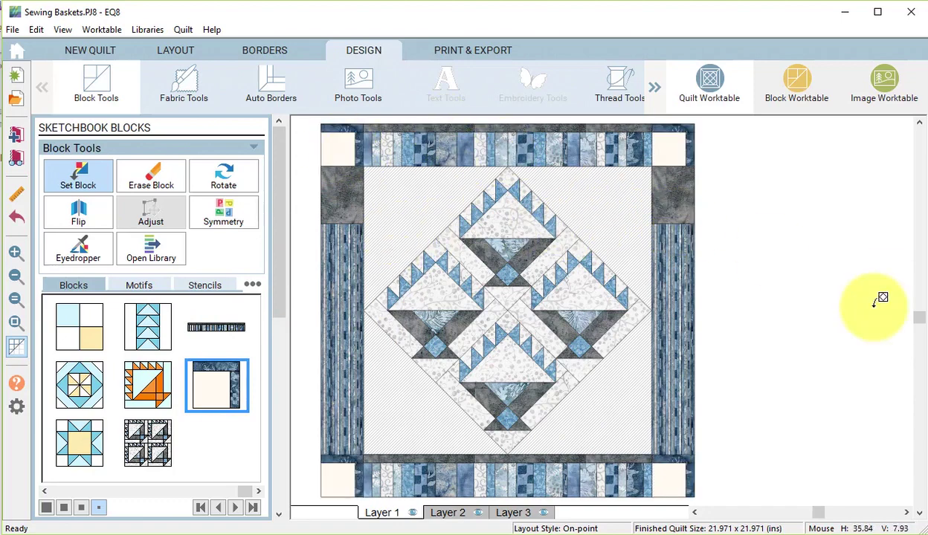
pyautogui.click(223, 177)
pyautogui.click(669, 221)
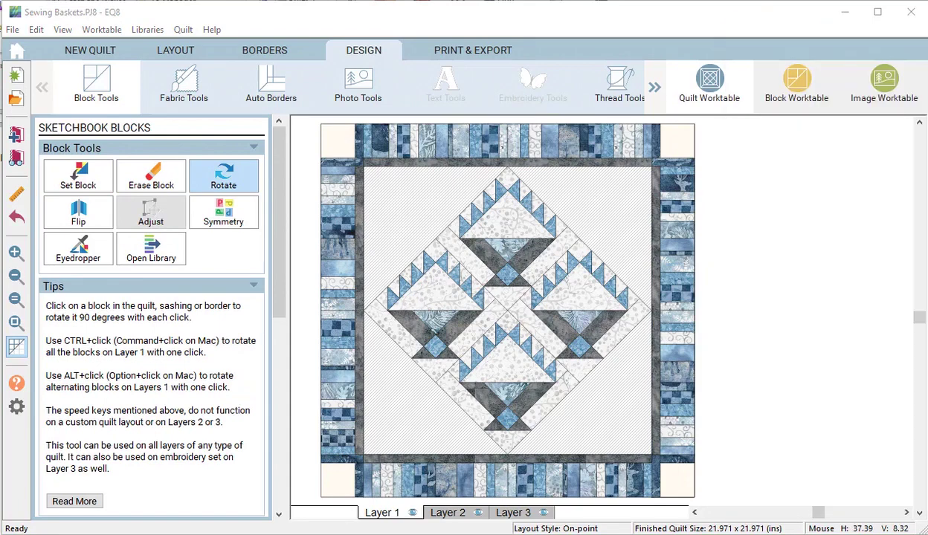
# Paint the setting triangles around the center block with pale blue snowflake fabric and recolor the baskets' upper triangles dark blue, ready for fussy cutting
pyautogui.click(184, 82)
pyautogui.click(437, 195)
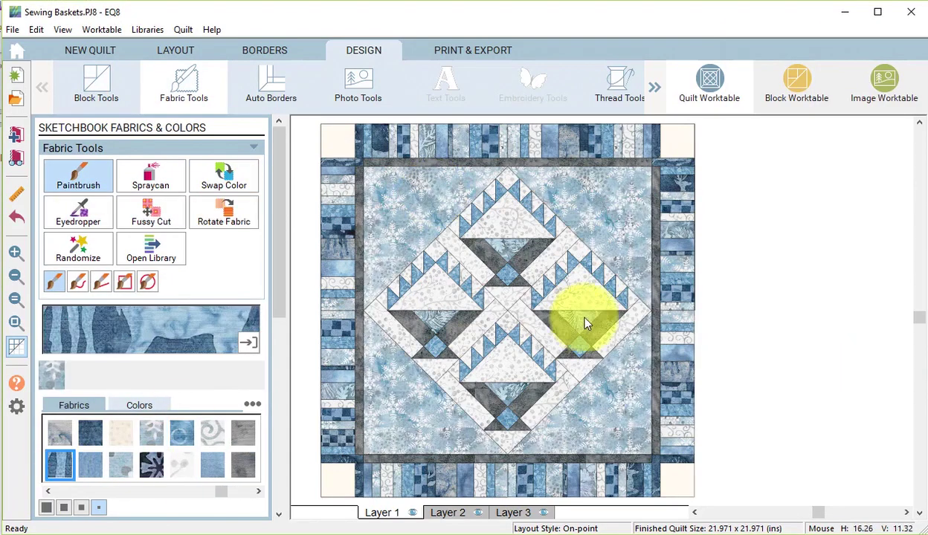
pyautogui.click(151, 212)
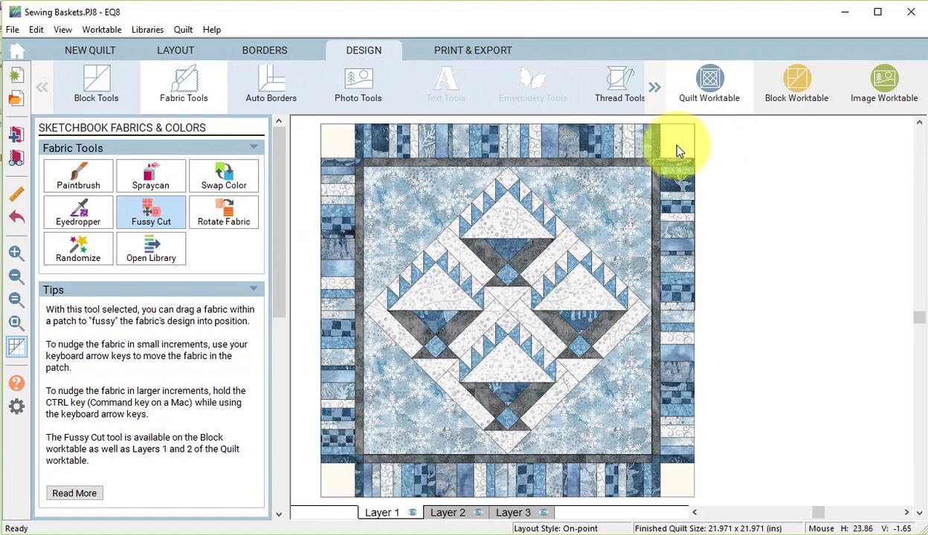
# Merge the orange and blue star block into the blank square of the 2.5-inch corner block and add the result to the Sketchbook
pyautogui.click(799, 96)
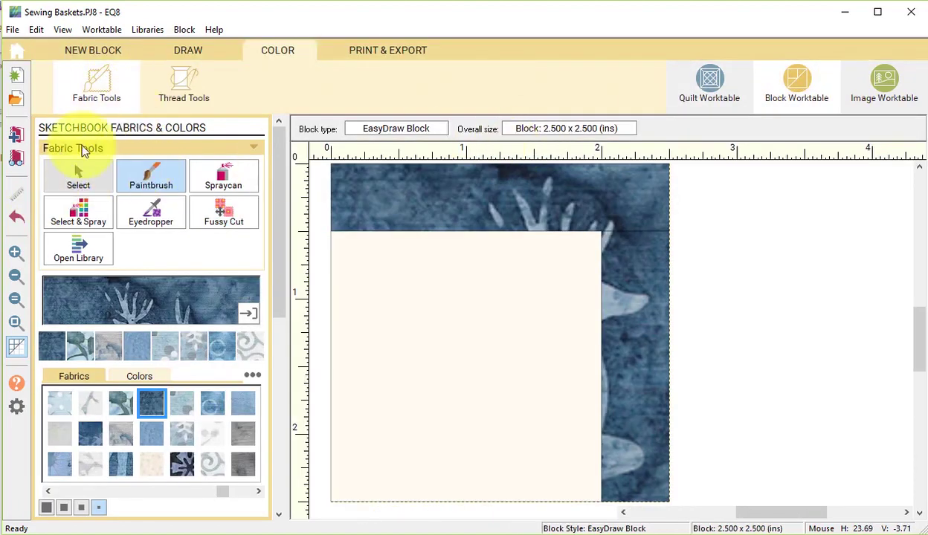
pyautogui.click(95, 47)
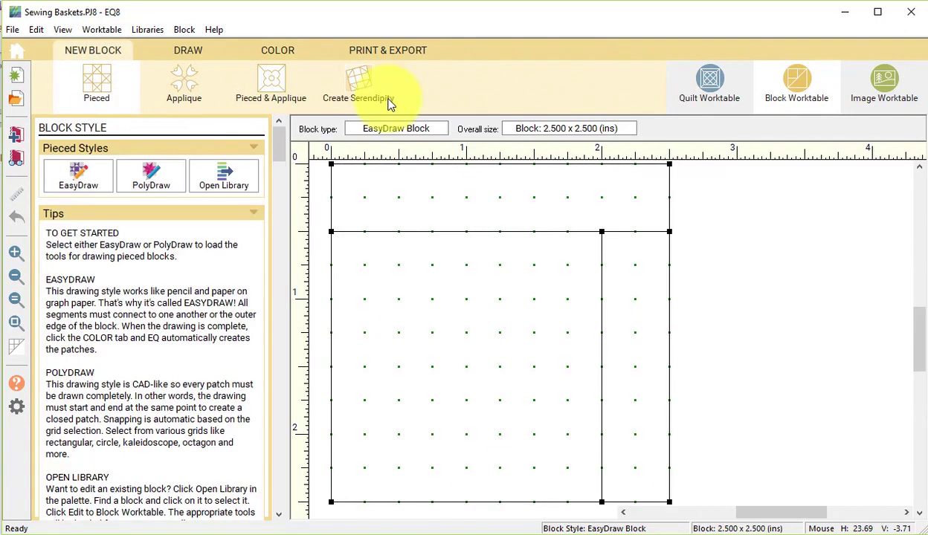
pyautogui.click(365, 96)
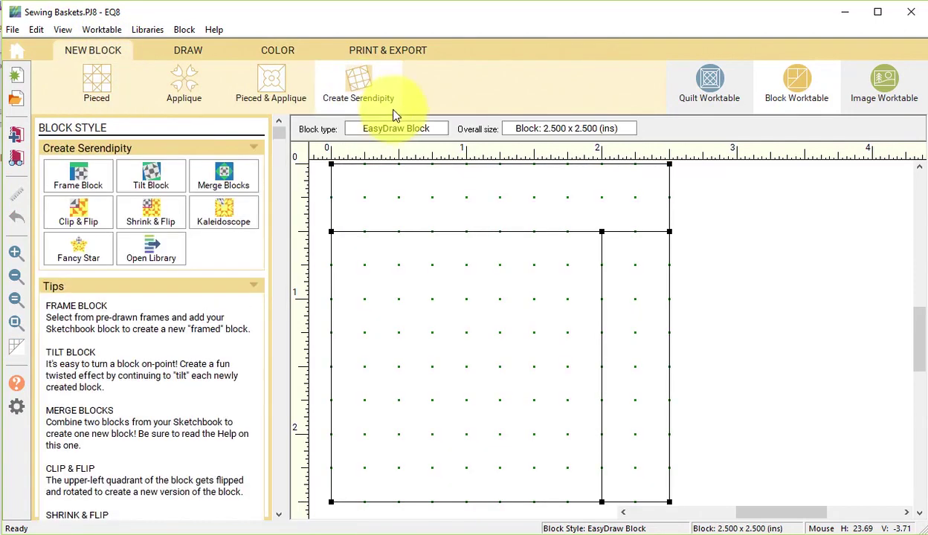
pyautogui.click(229, 172)
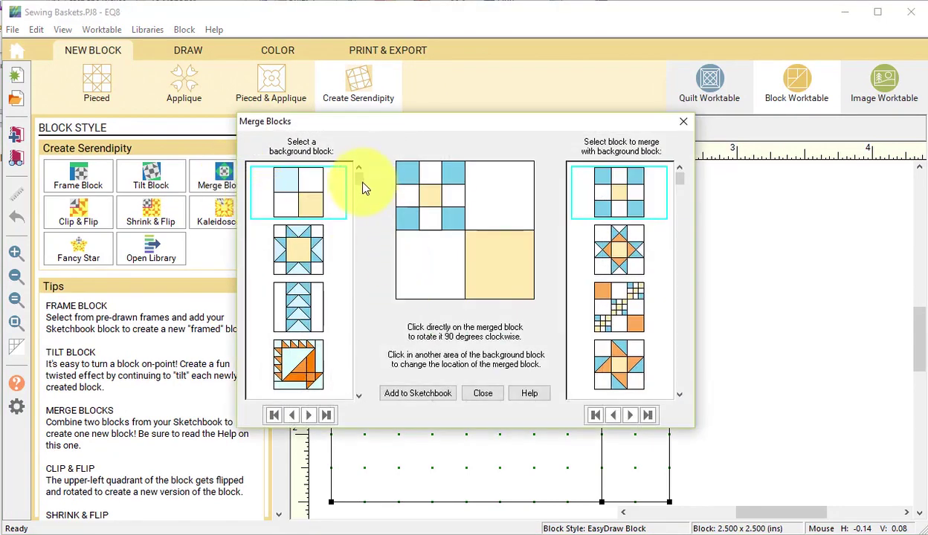
pyautogui.moveTo(363, 183); pyautogui.dragTo(356, 404)
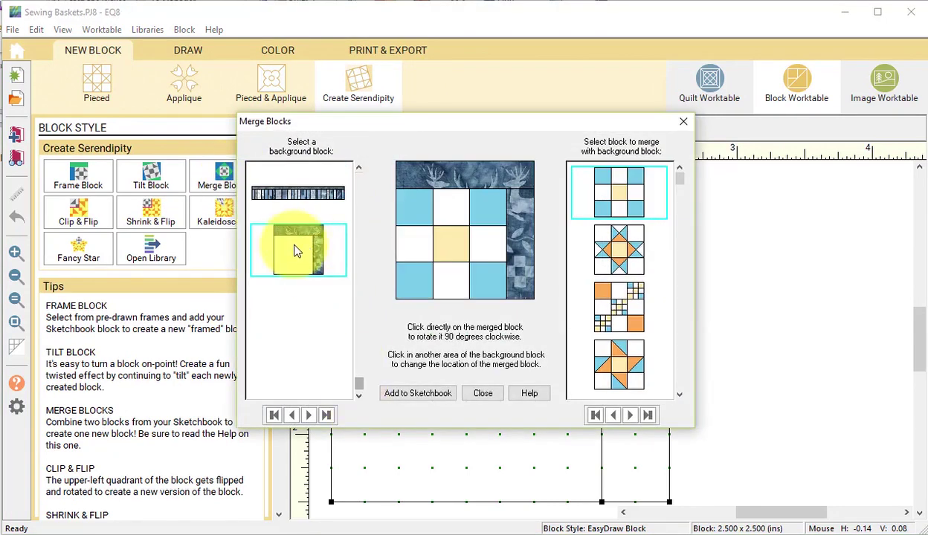
pyautogui.click(618, 372)
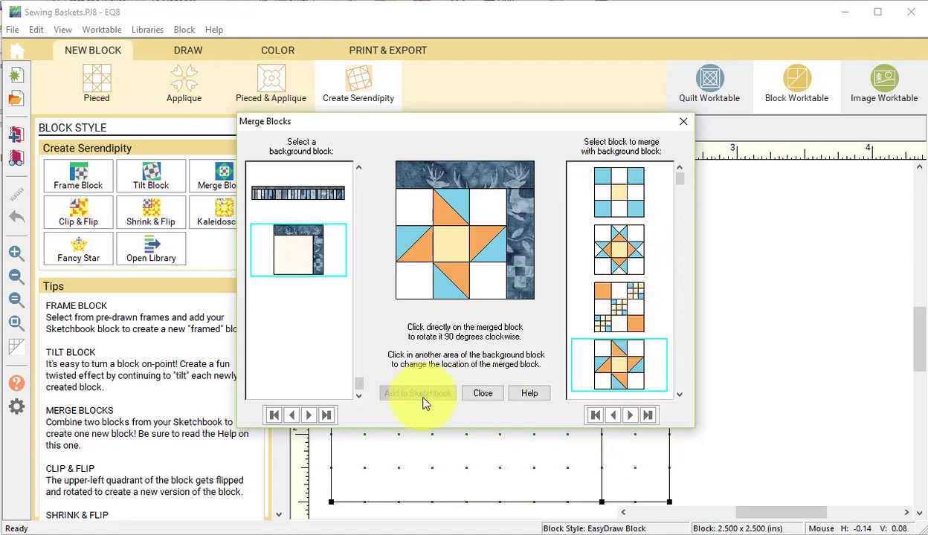
pyautogui.click(485, 394)
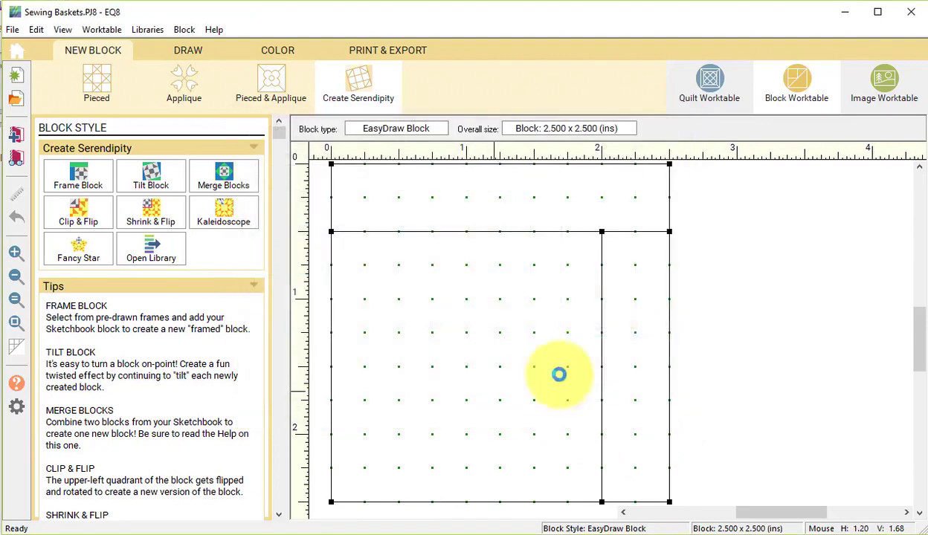
# Set the merged star block into all four corners of the quilt's border
pyautogui.click(710, 86)
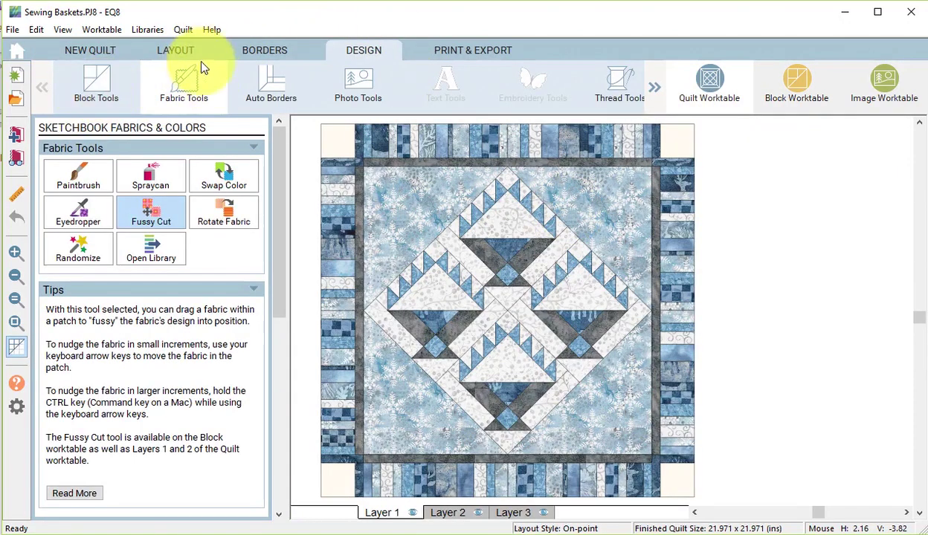
pyautogui.click(95, 85)
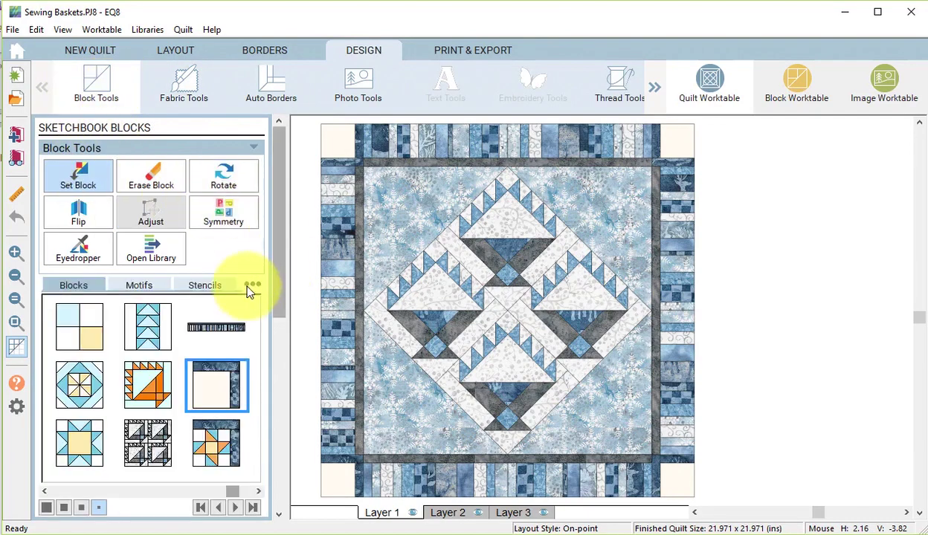
pyautogui.click(217, 444)
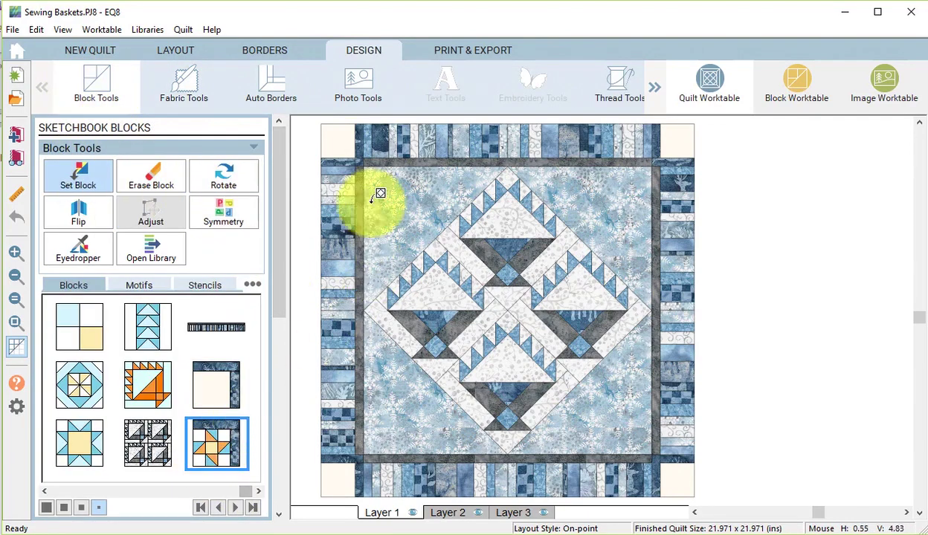
pyautogui.keyDown('ctrl'); pyautogui.click(355, 134); pyautogui.keyUp('ctrl')
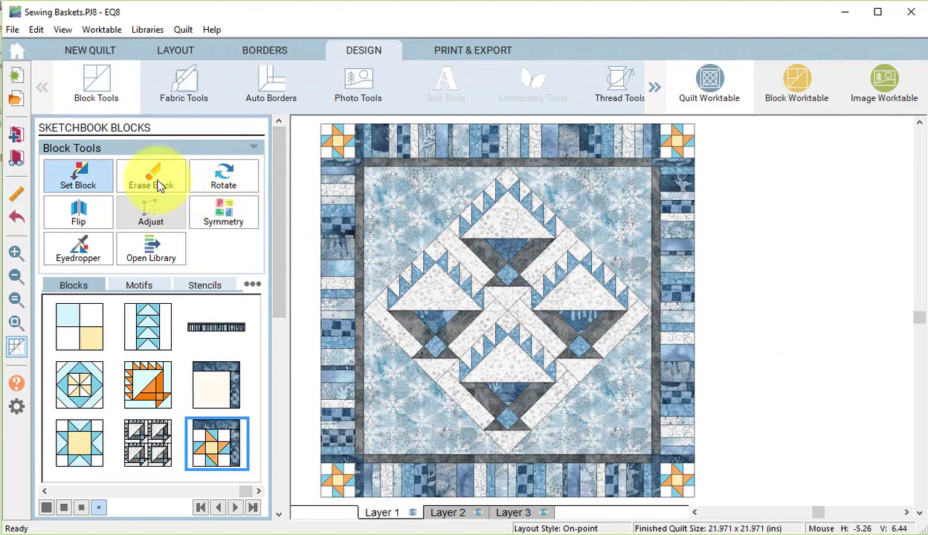
# Recolor the star blocks in the four border corners with the quilt's blue, white and dark gray fabrics
pyautogui.click(186, 88)
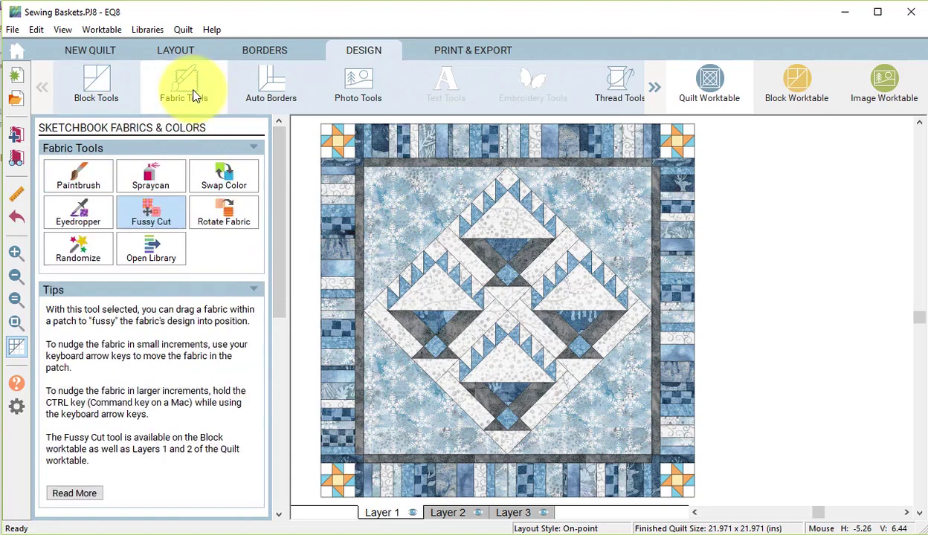
pyautogui.click(102, 216)
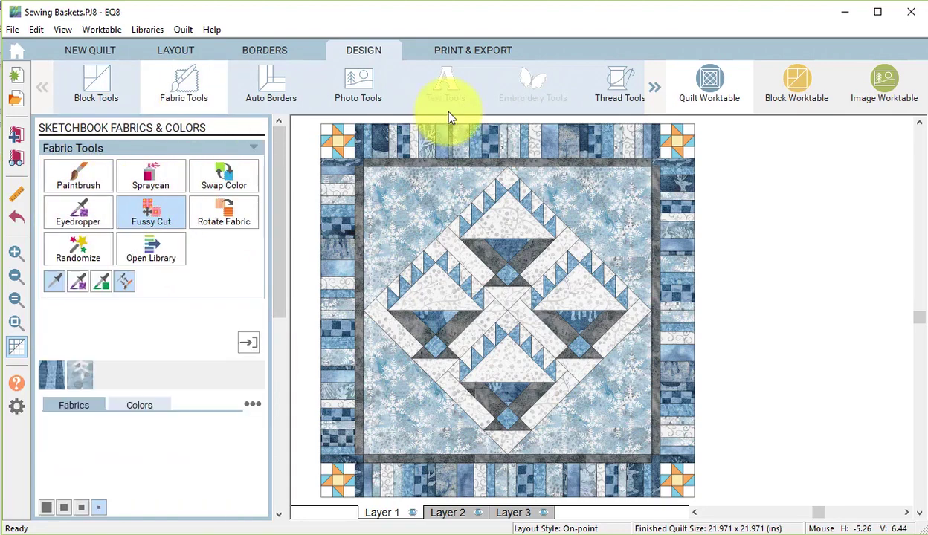
pyautogui.click(660, 130)
pyautogui.click(668, 137)
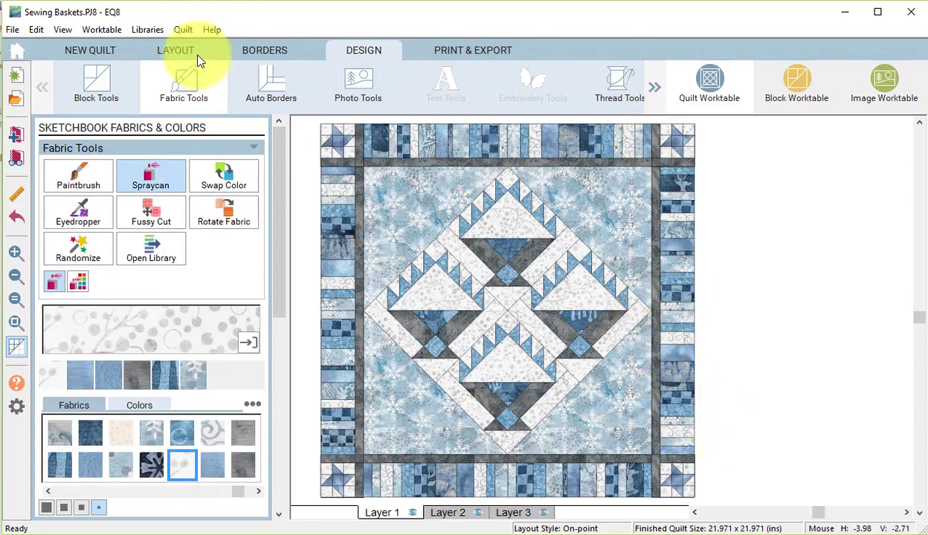
# Add a second, outer Long Horizontal border to the quilt and set its size to 0.5 inch on all sides
pyautogui.click(252, 51)
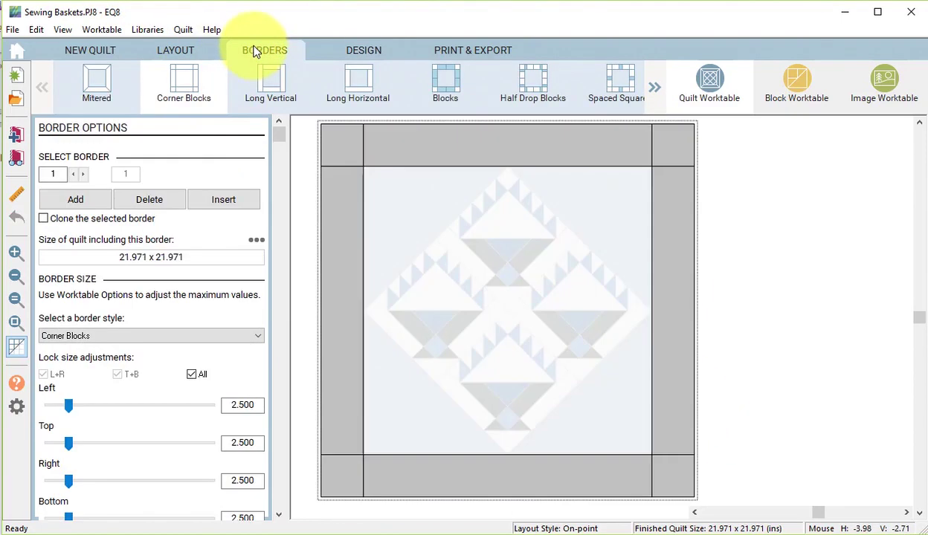
pyautogui.click(66, 197)
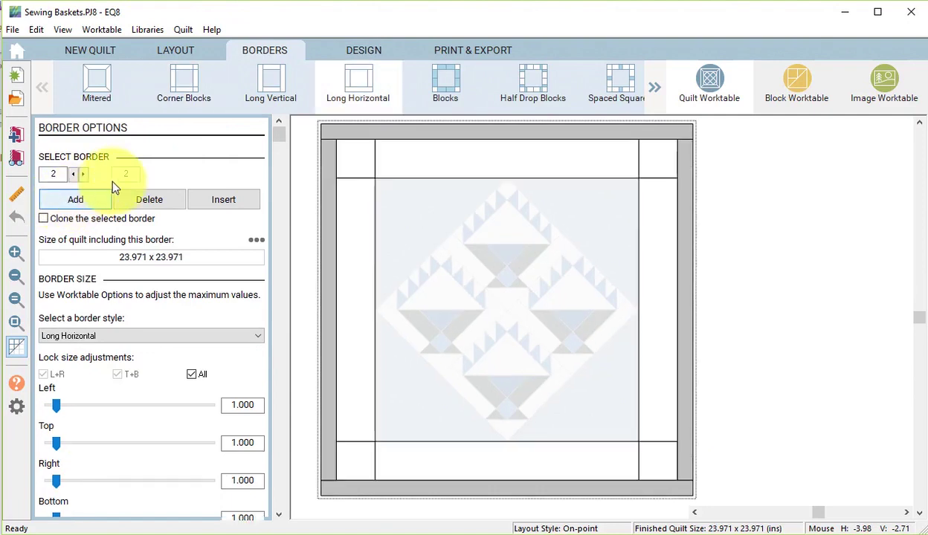
pyautogui.doubleClick(243, 405)
pyautogui.write('.5')
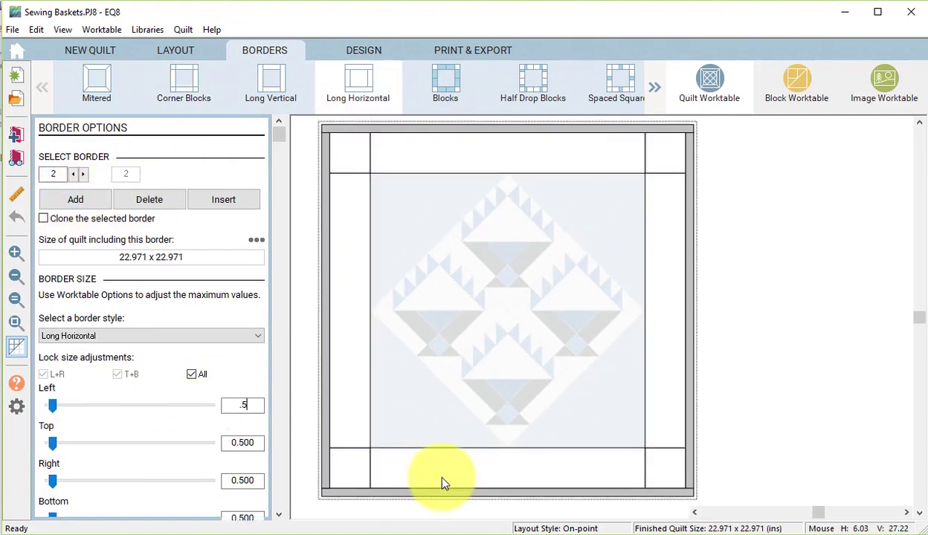
# Fill all sides of the new outer border with the dark gray fabric using the Spraycan
pyautogui.click(371, 49)
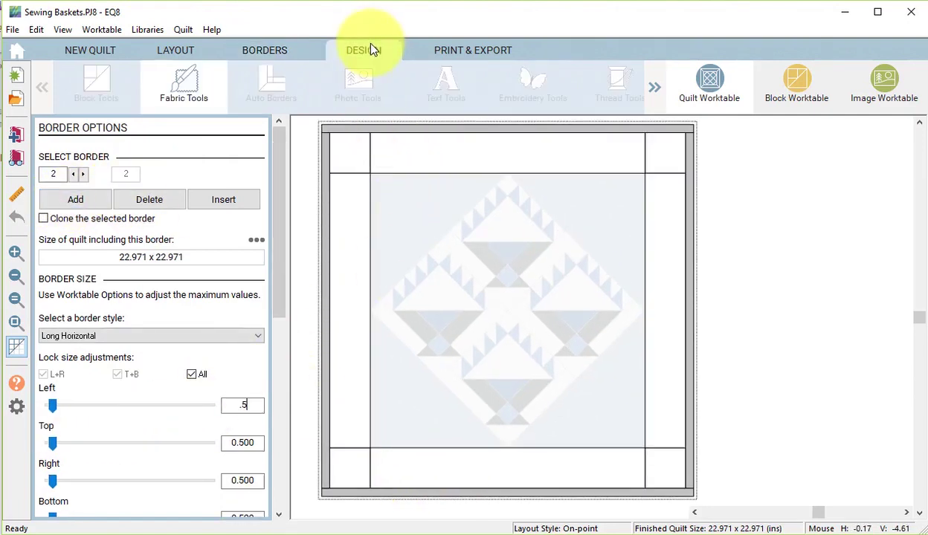
pyautogui.click(135, 379)
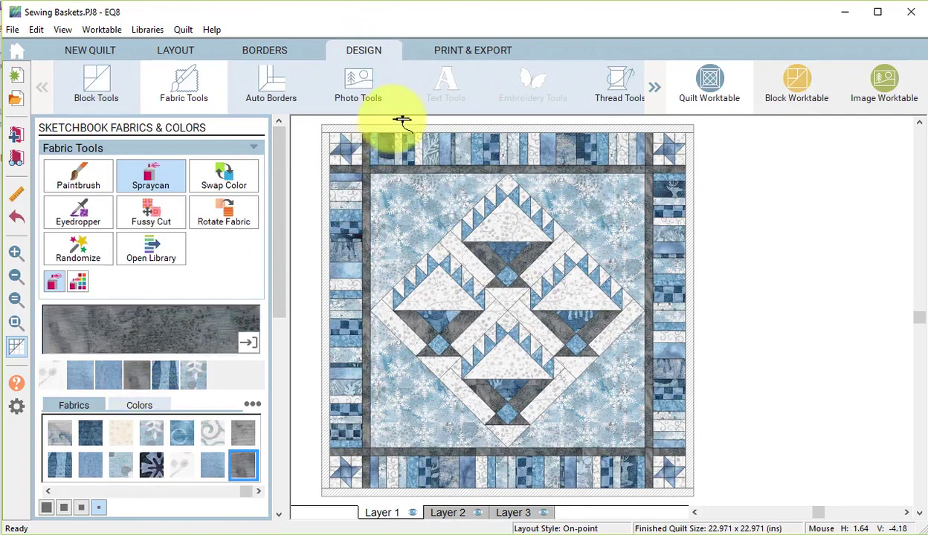
pyautogui.click(398, 132)
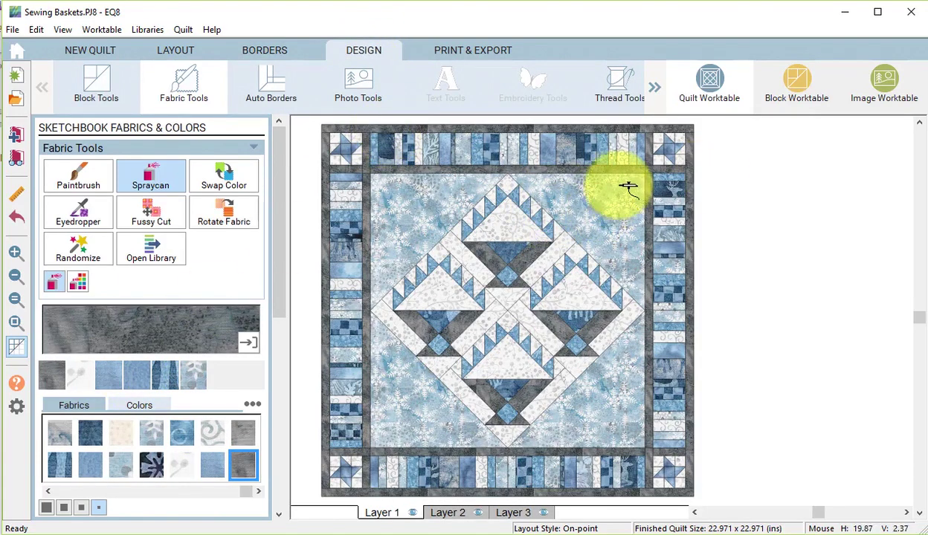